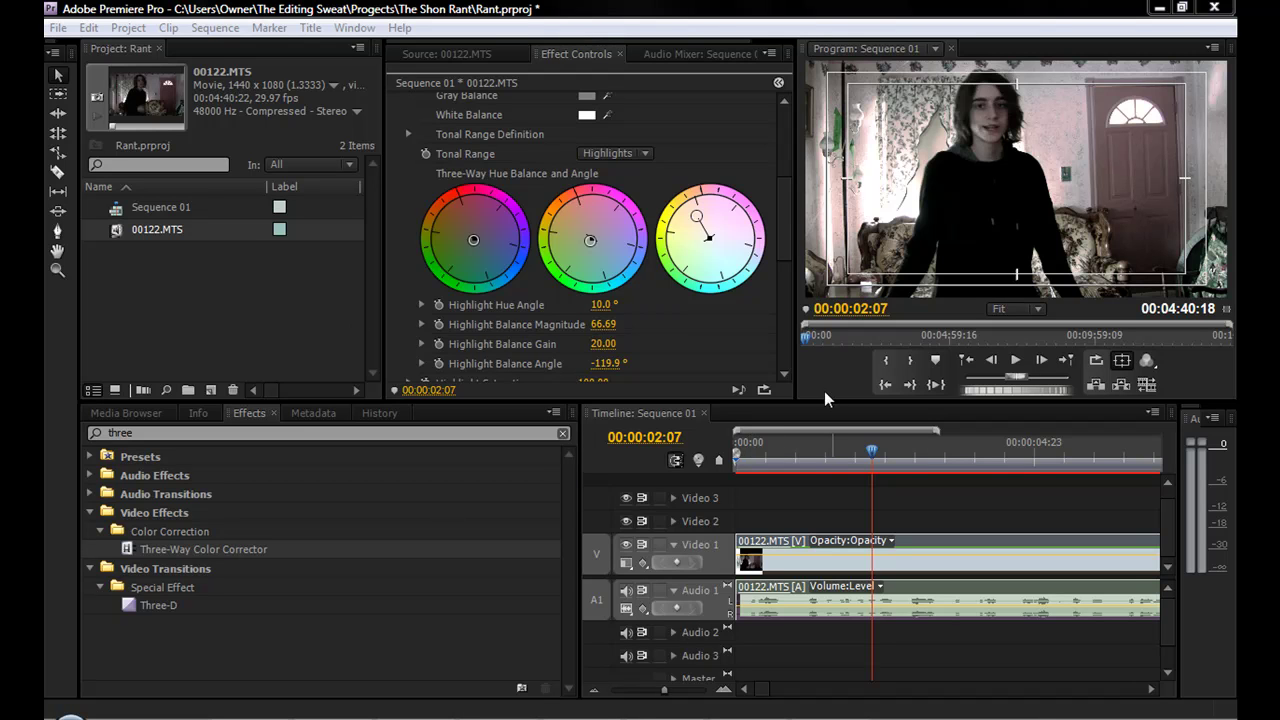
# Step: Delete ProcAmp and Three-Way Color Corrector from the webcam clip's Effect Controls
pyautogui.moveTo(783, 223); pyautogui.dragTo(799, 111)
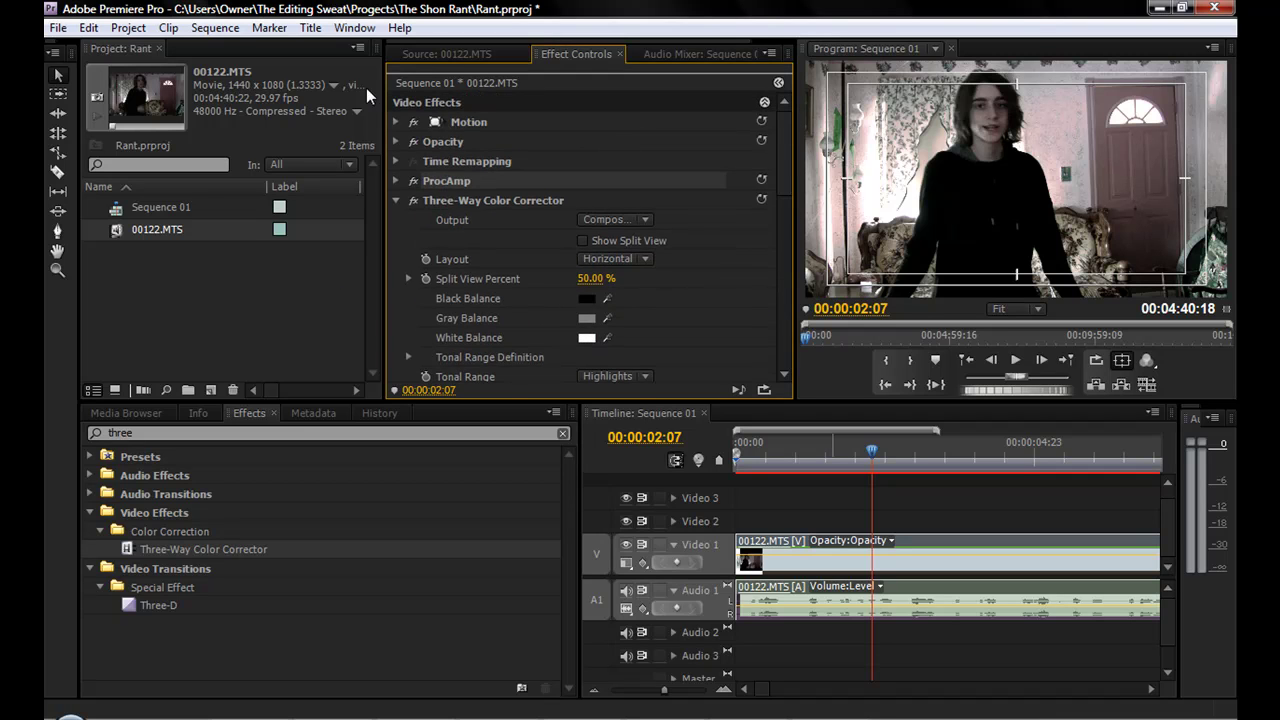
pyautogui.click(426, 56)
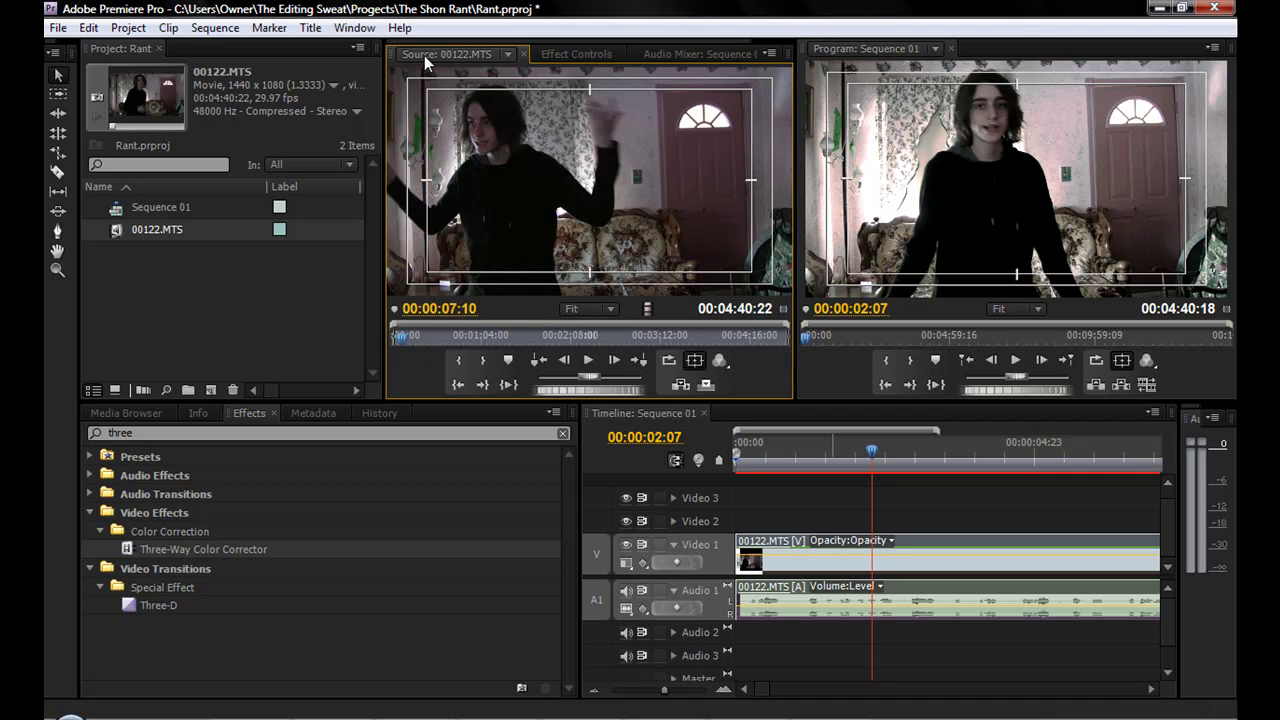
pyautogui.click(549, 59)
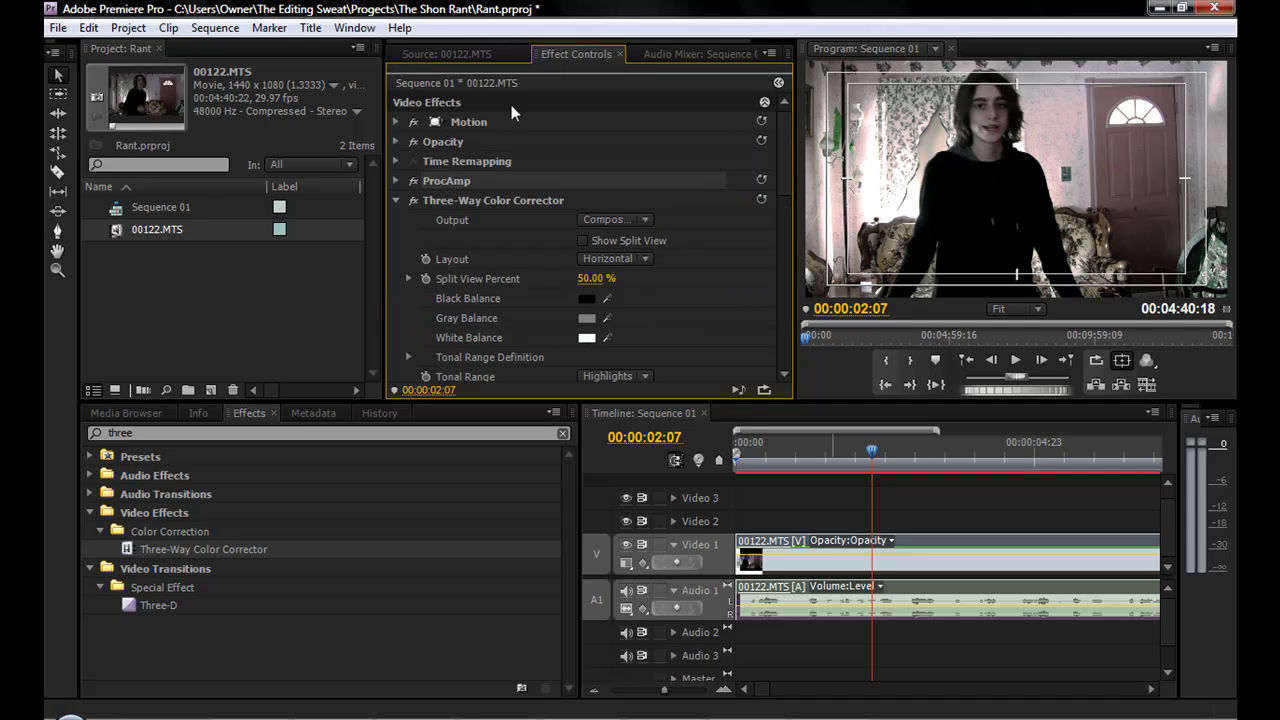
pyautogui.press('Delete')
pyautogui.click(450, 180)
pyautogui.press('Delete')
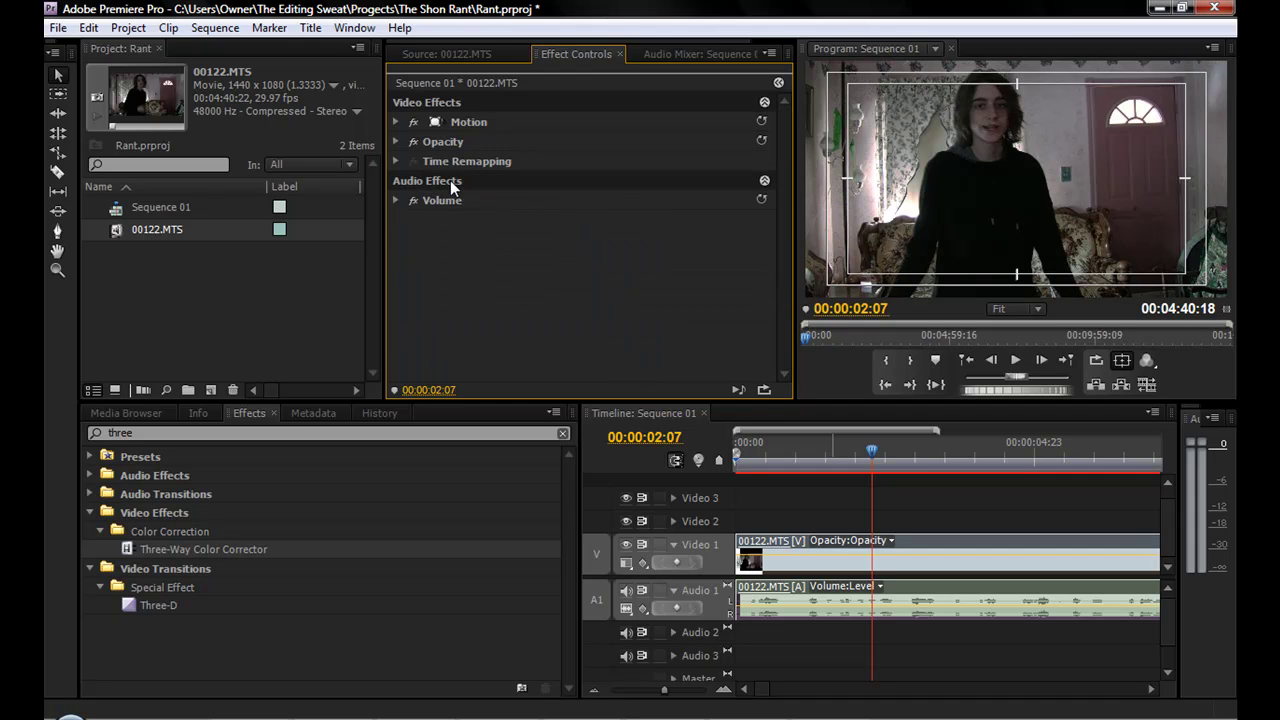
pyautogui.click(501, 53)
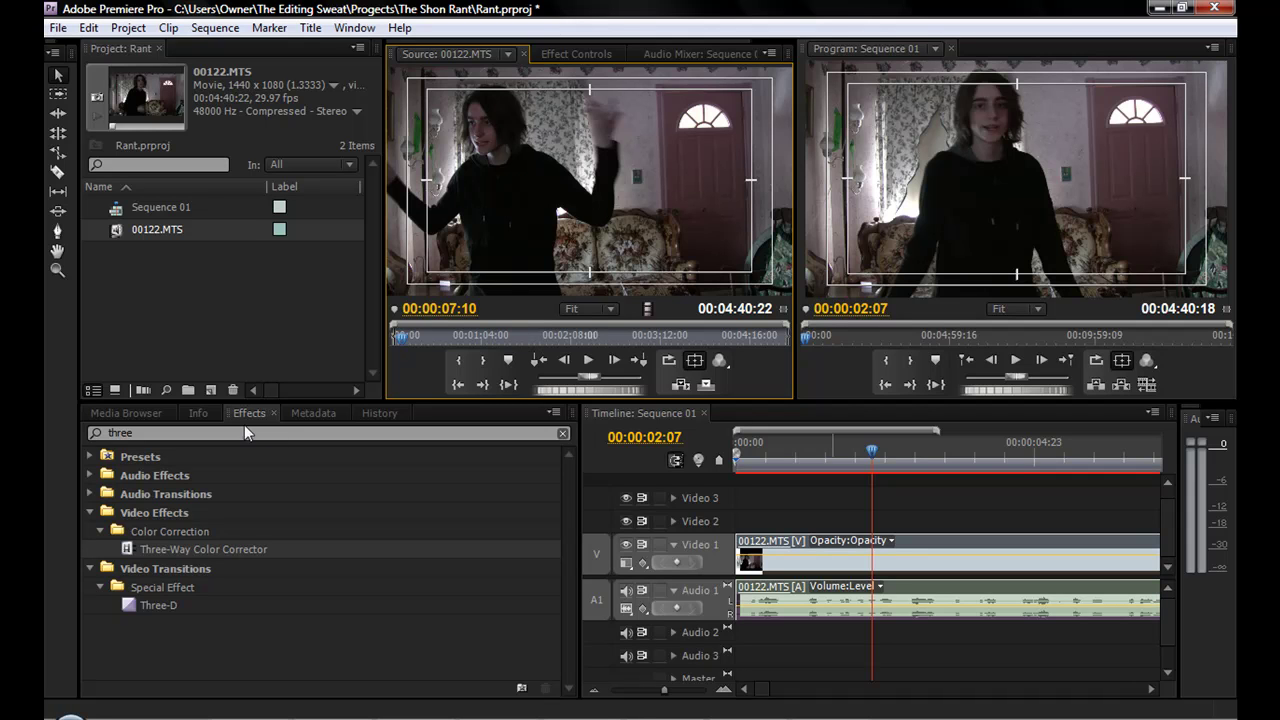
# Step: Search the effects for 'amp' and drag ProcAmp onto the Video 1 clip
pyautogui.click(213, 432)
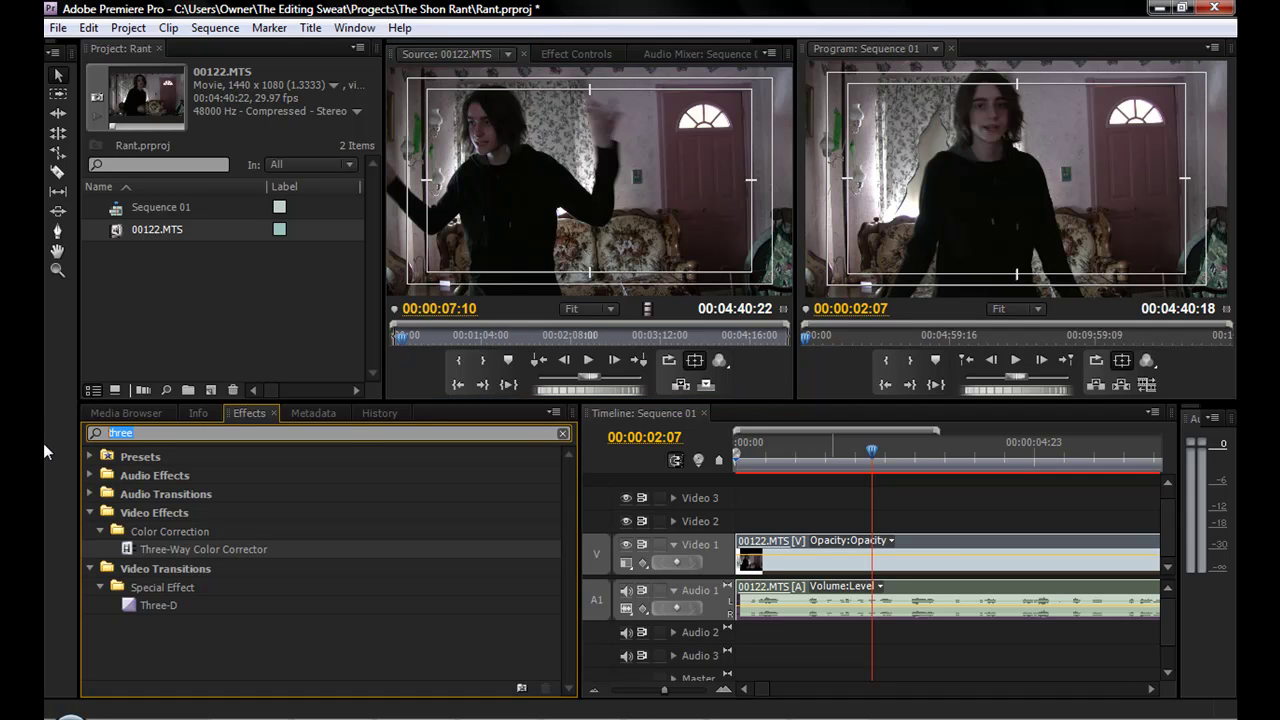
pyautogui.press('BackSpace')
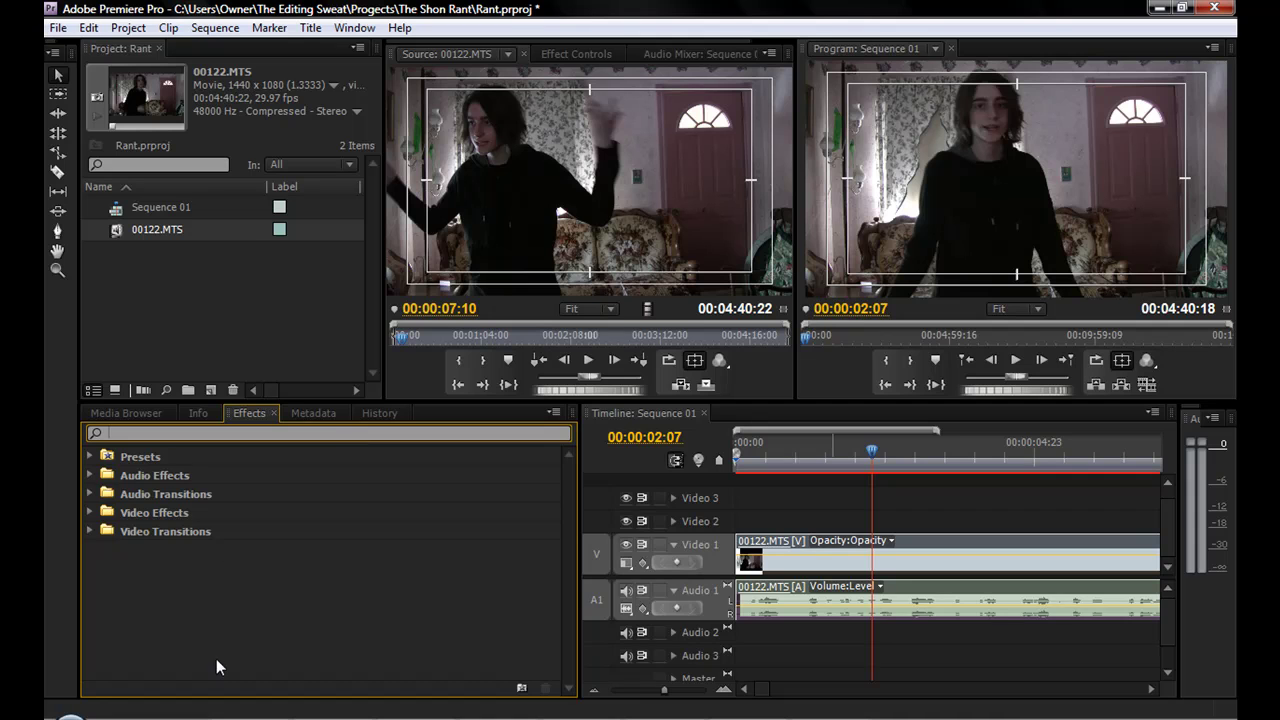
pyautogui.write('amp')
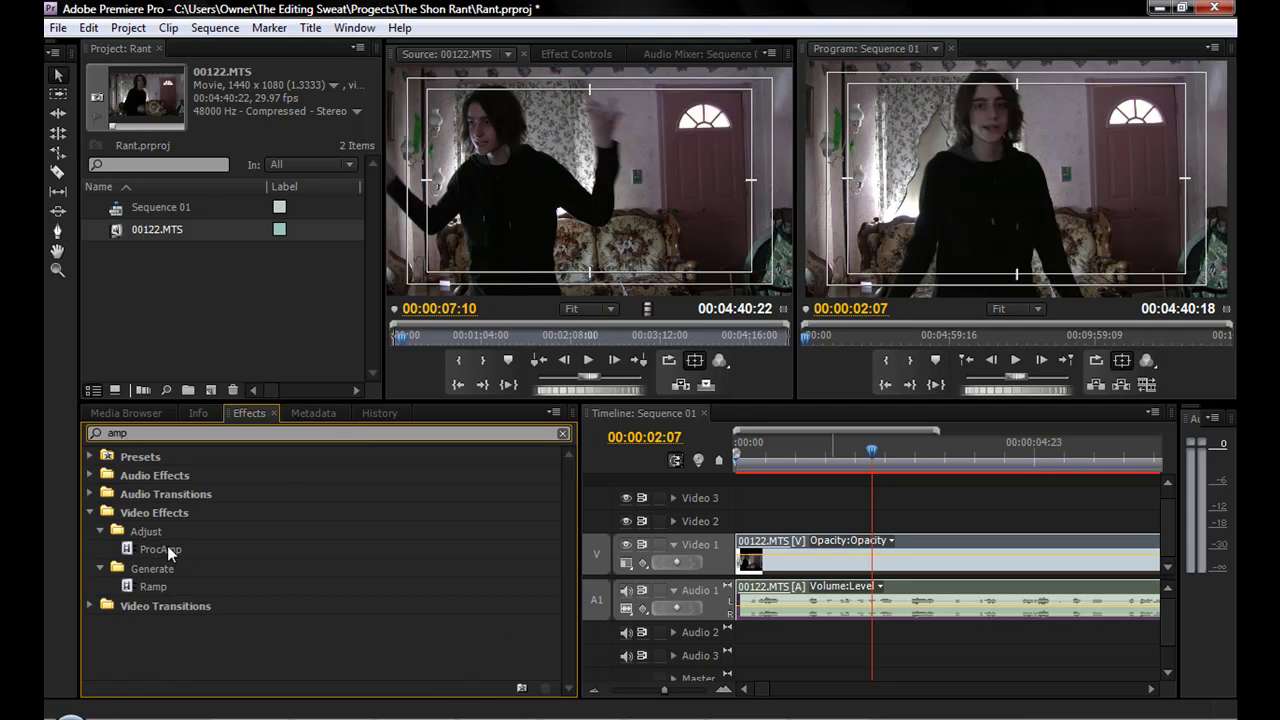
pyautogui.moveTo(170, 553)
pyautogui.mouseDown()
pyautogui.moveTo(771, 564)
pyautogui.moveTo(811, 550)
pyautogui.mouseUp()
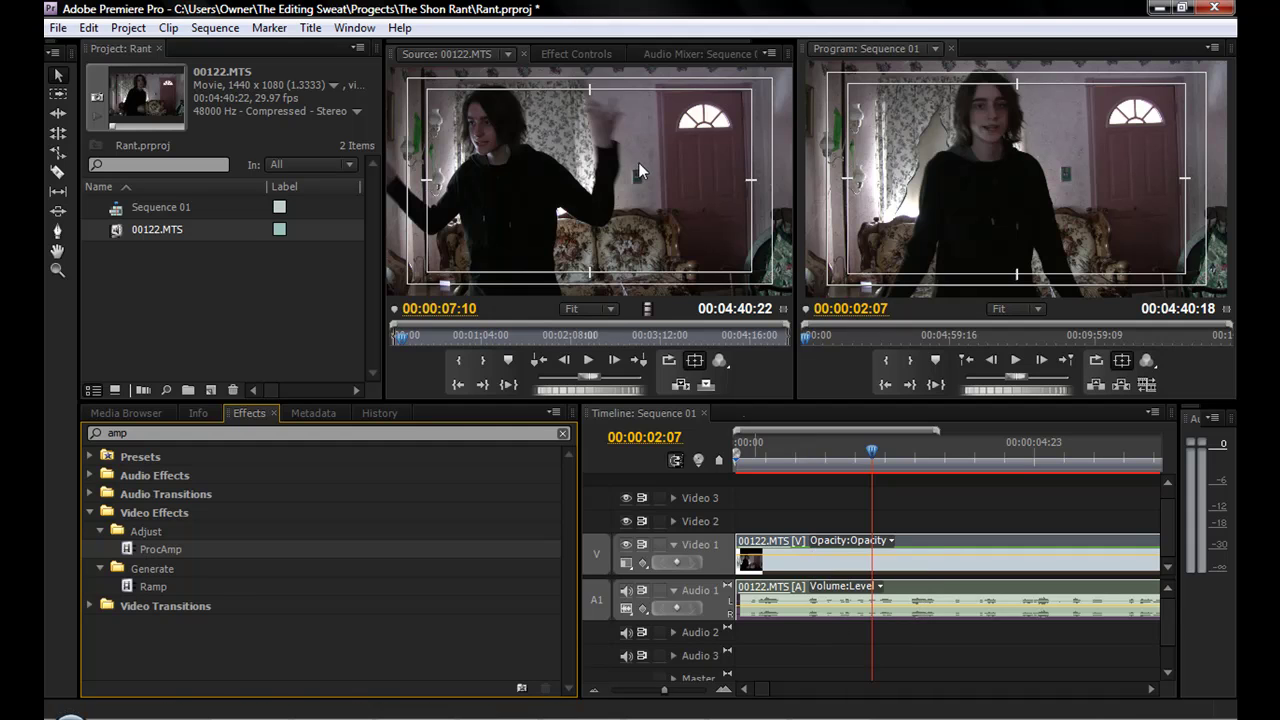
# Step: Set ProcAmp to contrast 148, brightness -2.0 and saturation 144
pyautogui.click(570, 49)
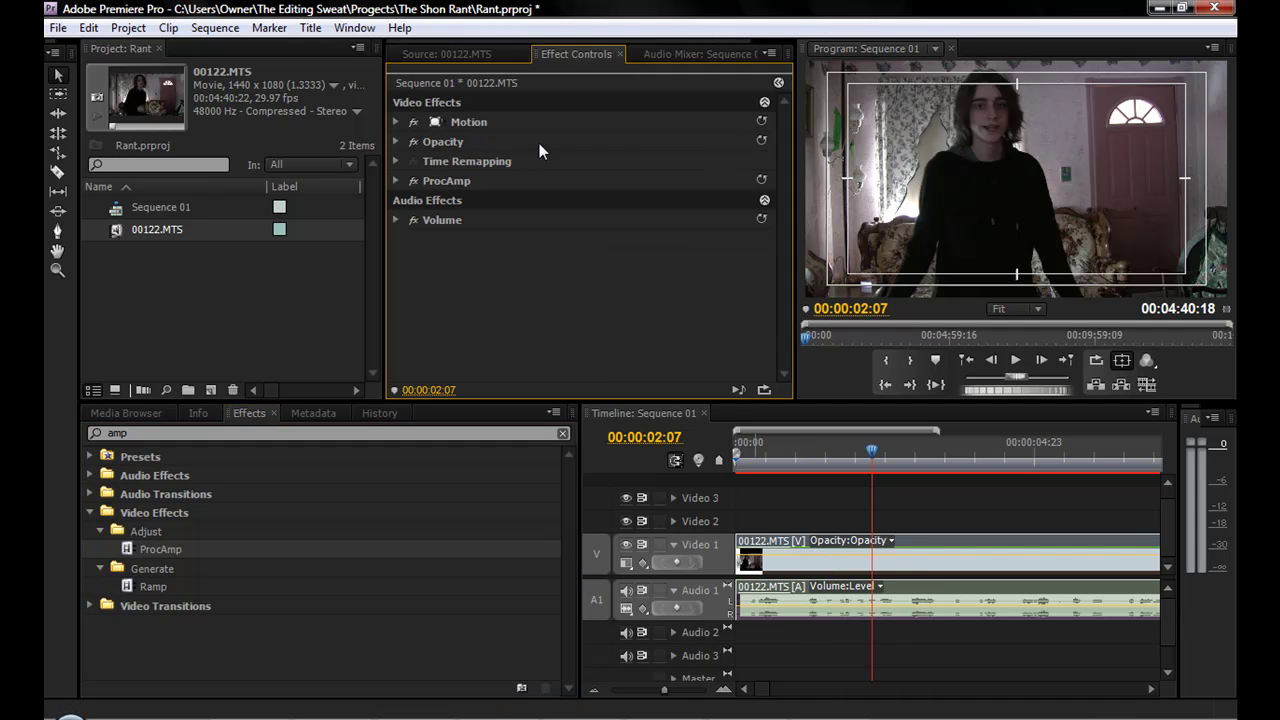
pyautogui.click(395, 181)
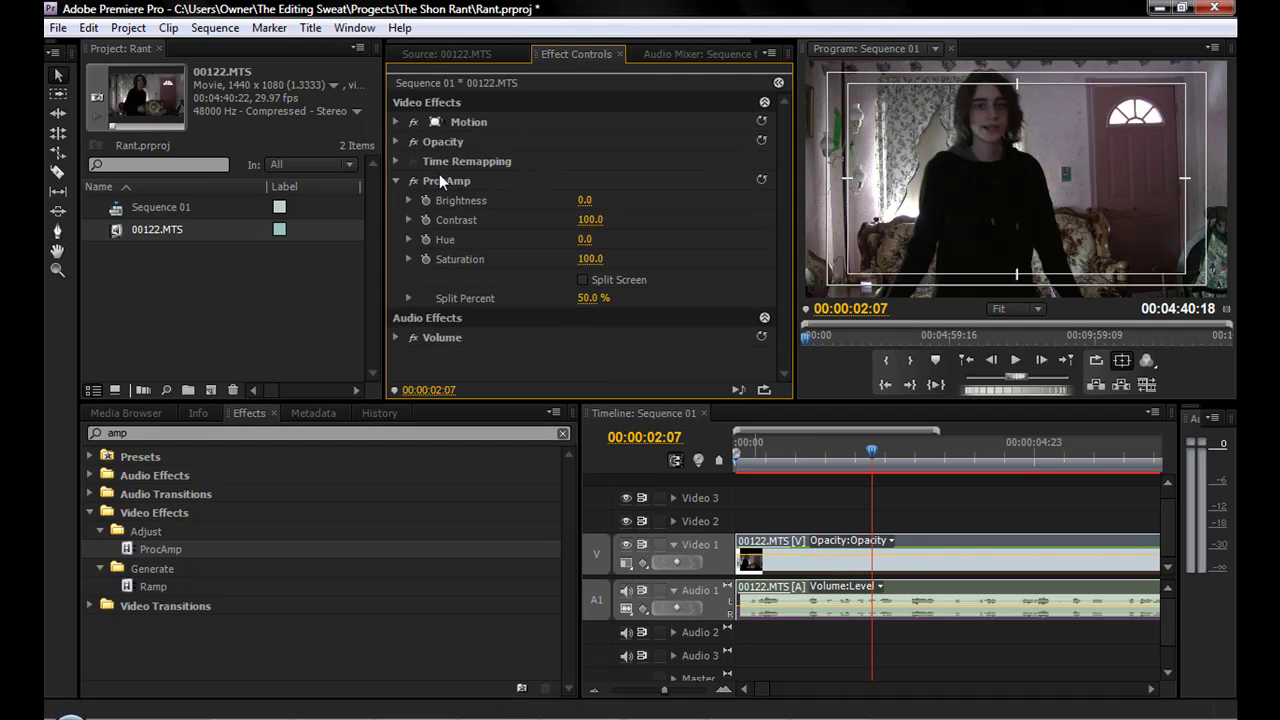
pyautogui.moveTo(588, 220); pyautogui.dragTo(703, 220)
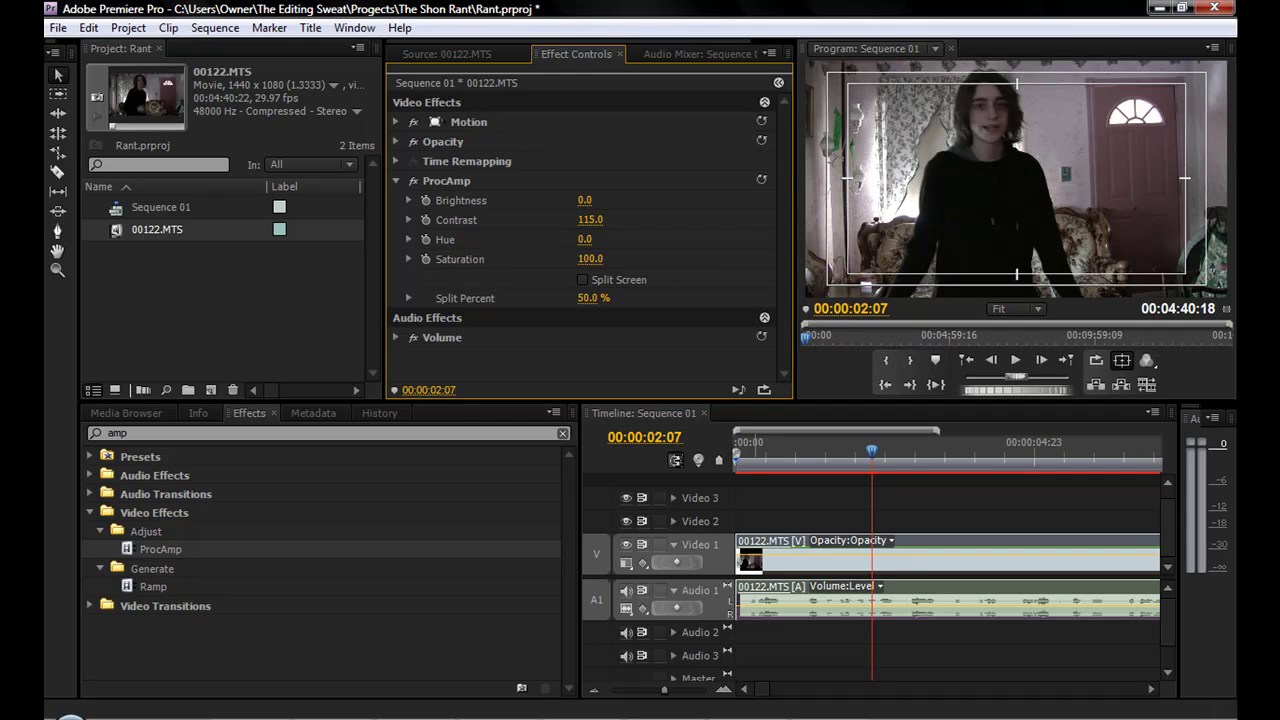
pyautogui.moveTo(590, 220); pyautogui.dragTo(617, 220)
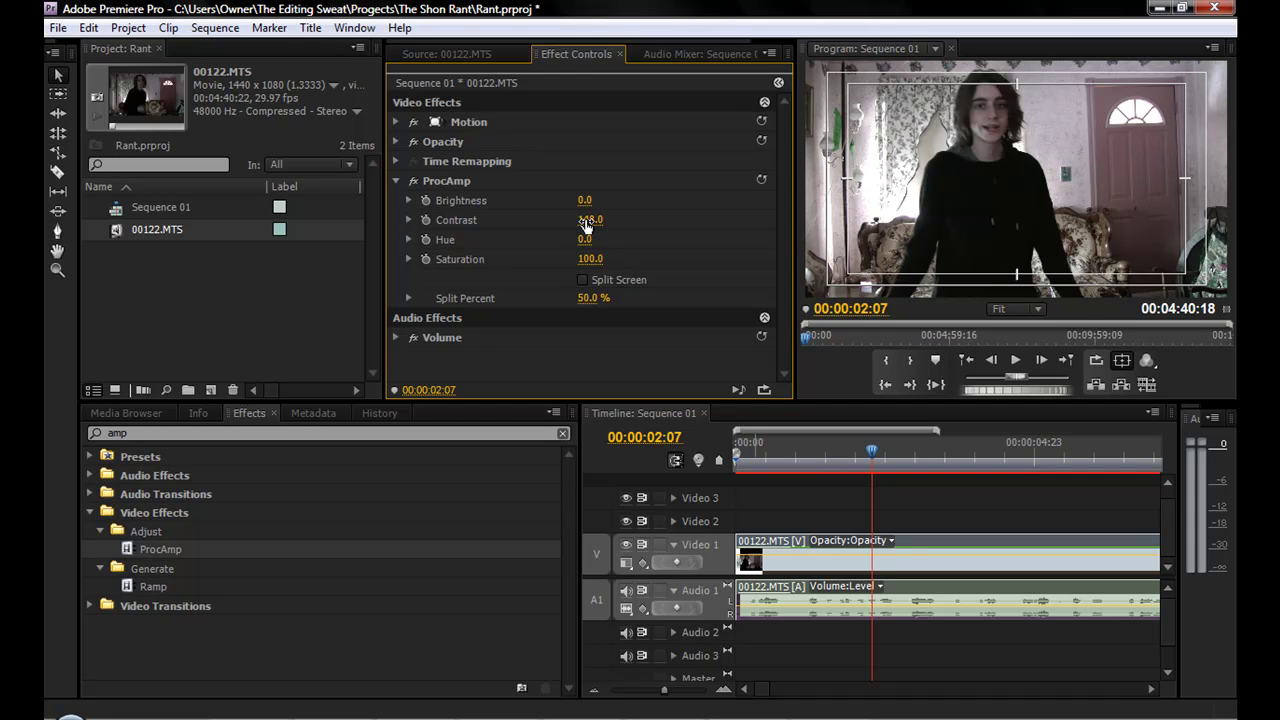
pyautogui.moveTo(584, 200); pyautogui.dragTo(583, 200)
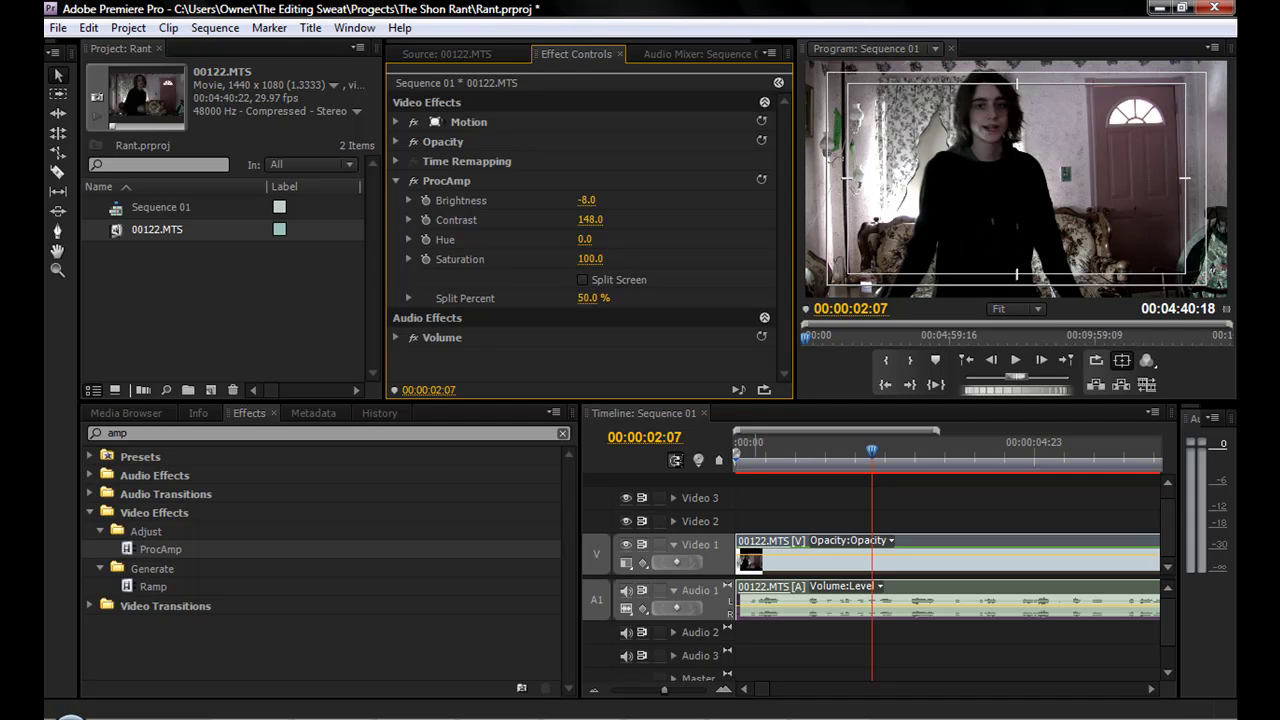
pyautogui.moveTo(590, 259); pyautogui.dragTo(602, 259)
pyautogui.click(592, 259)
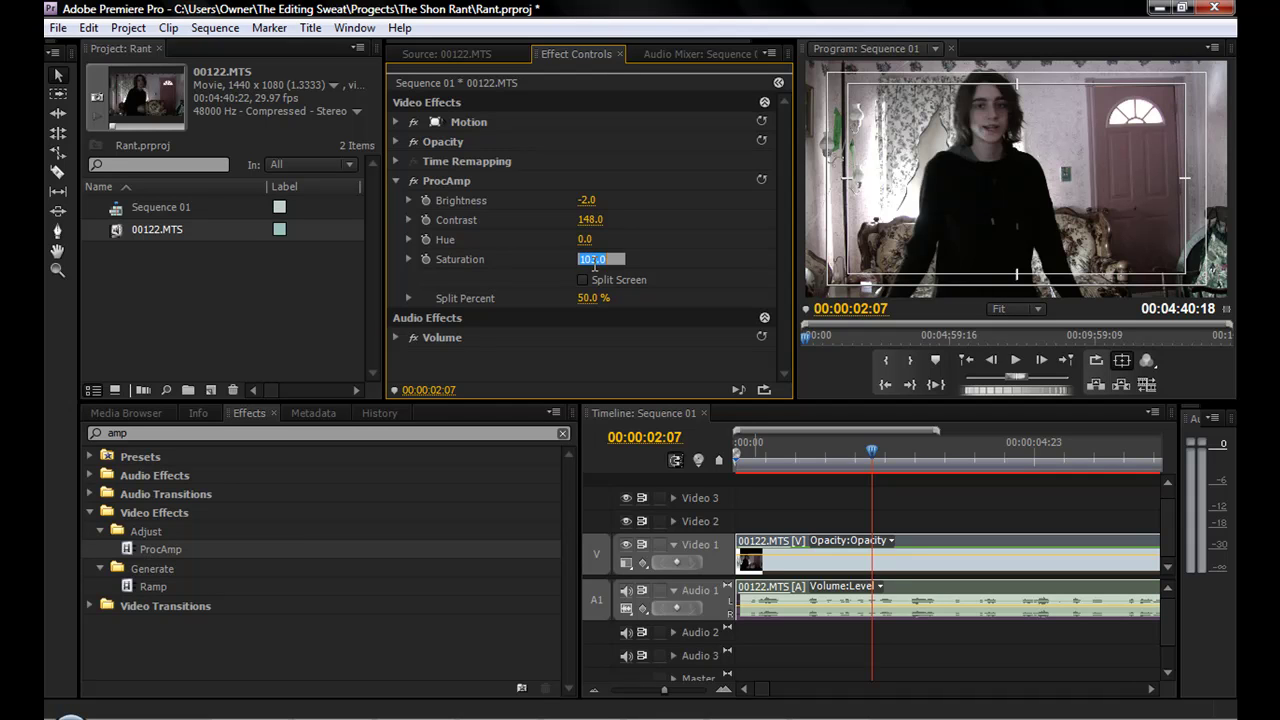
pyautogui.write('104')
pyautogui.press('Return')
pyautogui.press('Up')
pyautogui.press('Up')
pyautogui.press('Up')
pyautogui.press('Up')
pyautogui.press('Up')
pyautogui.press('Up')
pyautogui.press('Up')
pyautogui.press('Up')
pyautogui.press('Up')
pyautogui.press('Up')
# Step: Search the effects for 'three' and drag Three-Way Color Corrector onto the Video 1 clip
pyautogui.click(397, 180)
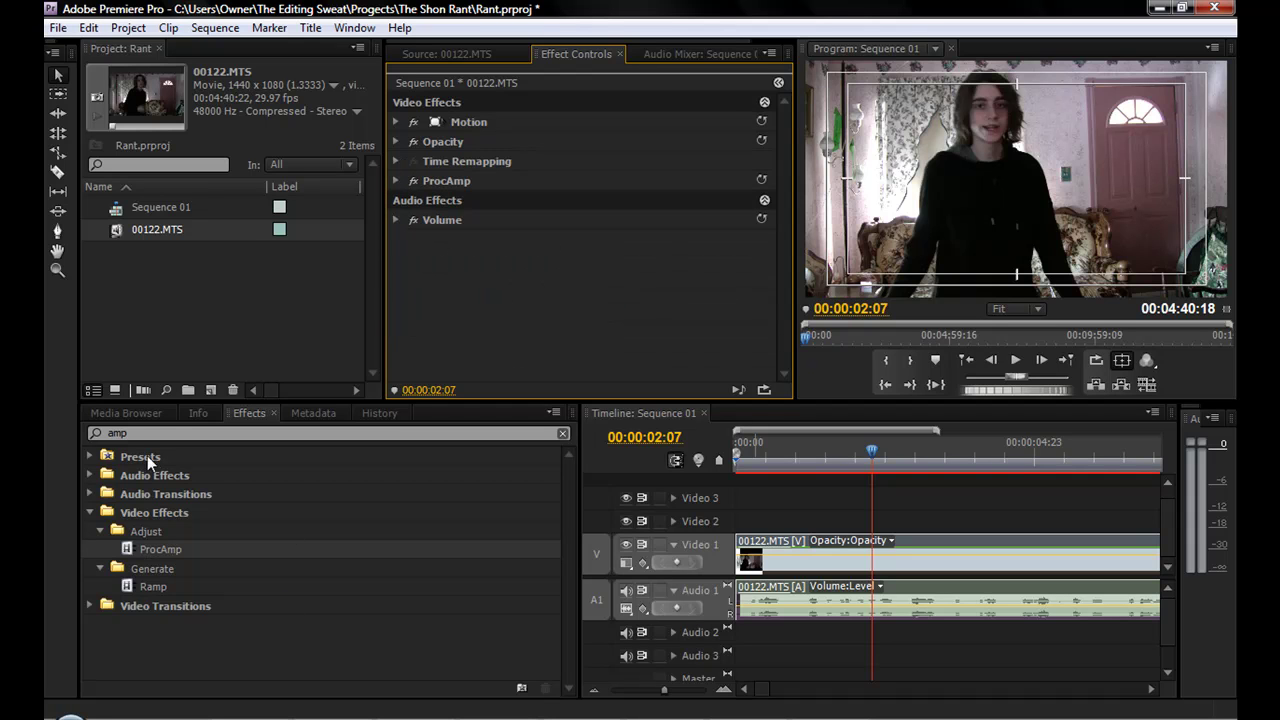
pyautogui.click(142, 430)
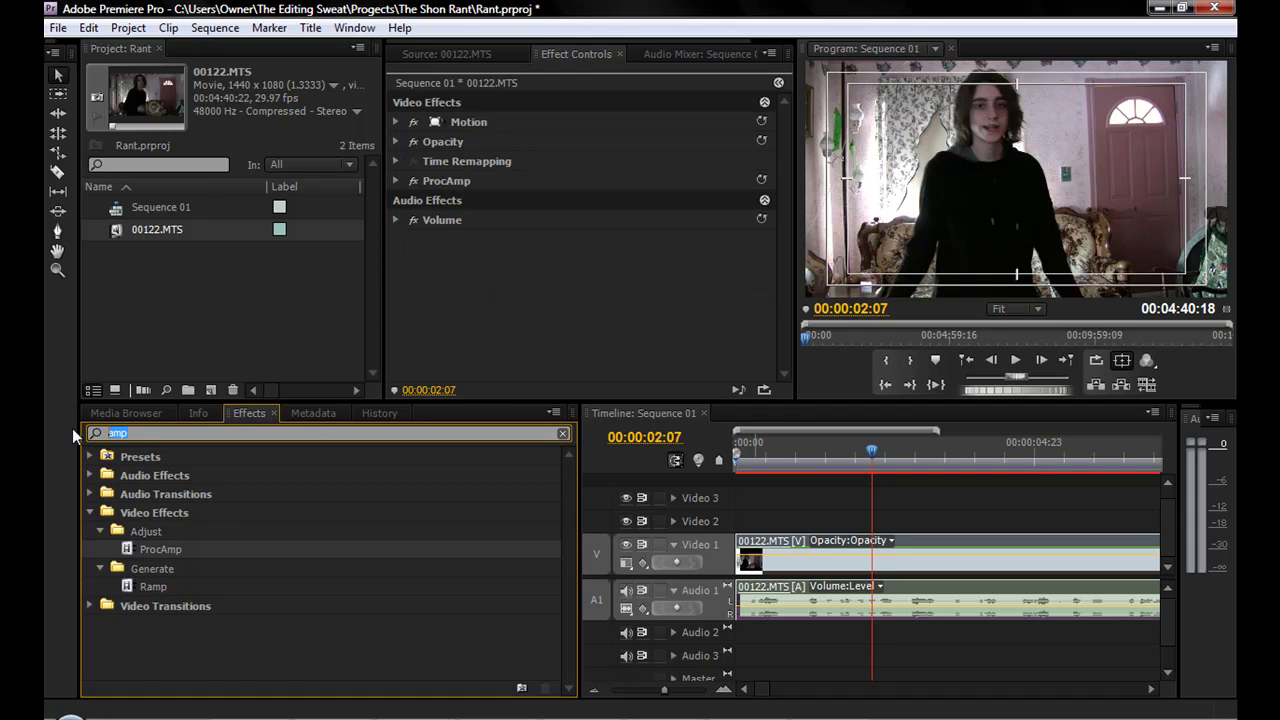
pyautogui.write('three')
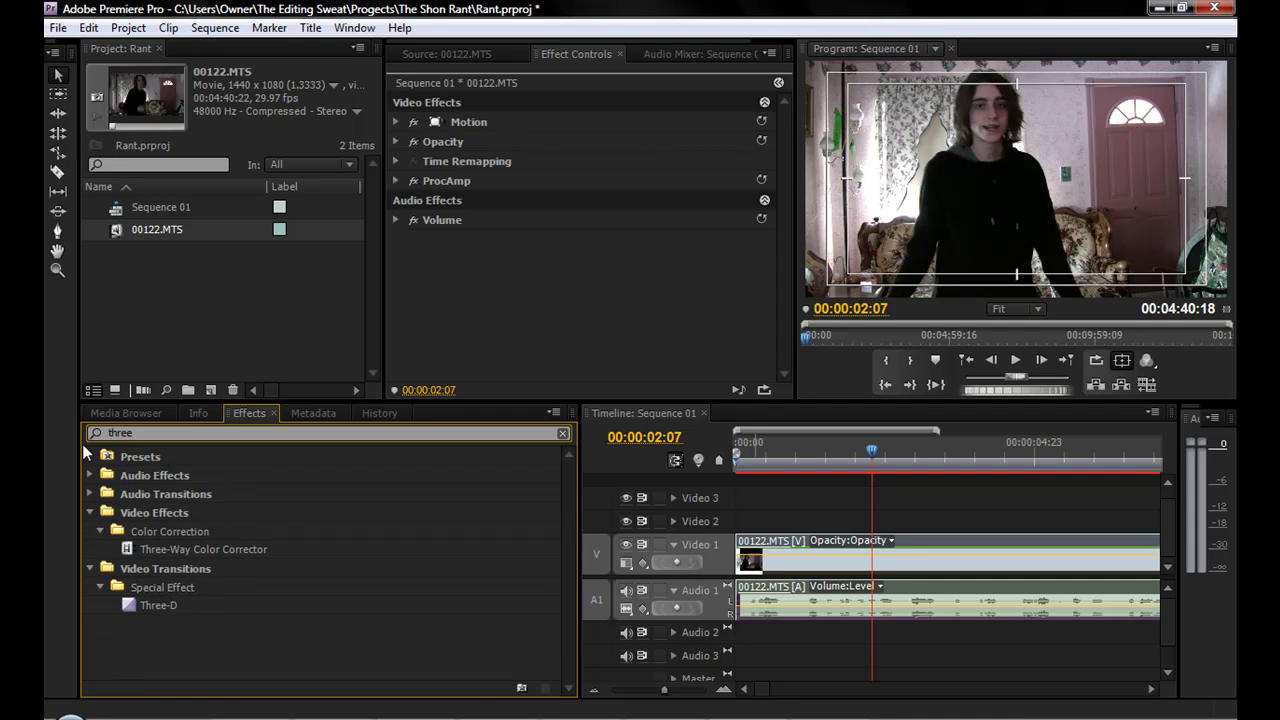
pyautogui.click(183, 548)
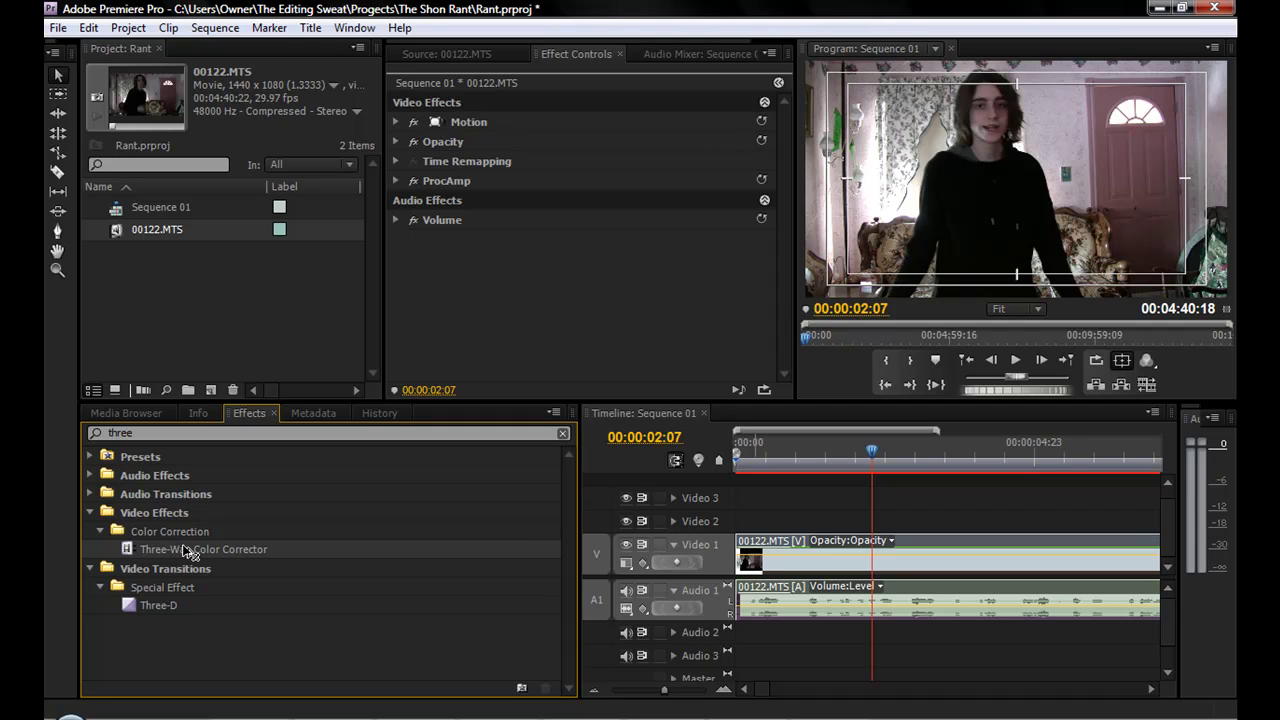
pyautogui.moveTo(187, 551); pyautogui.dragTo(775, 570)
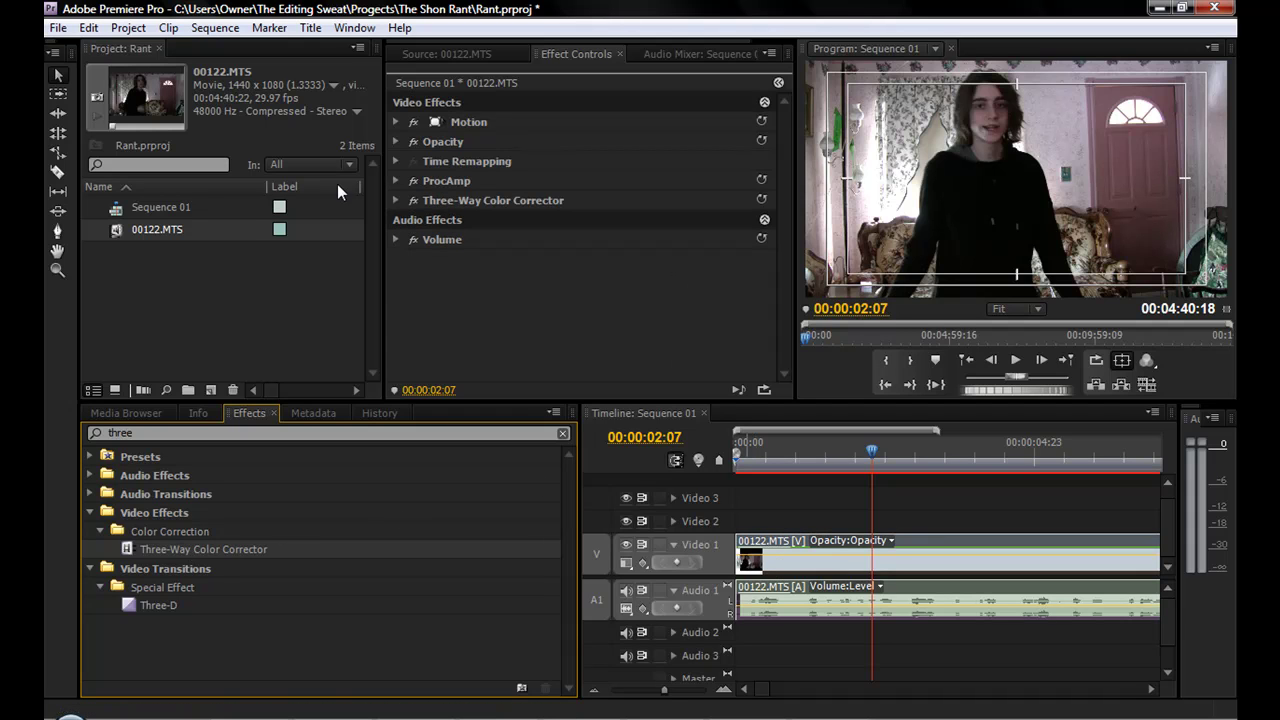
# Step: Nudge shadows and midtones, then shift highlight balance to magnitude 62.86 at angle -139.8°
pyautogui.click(394, 200)
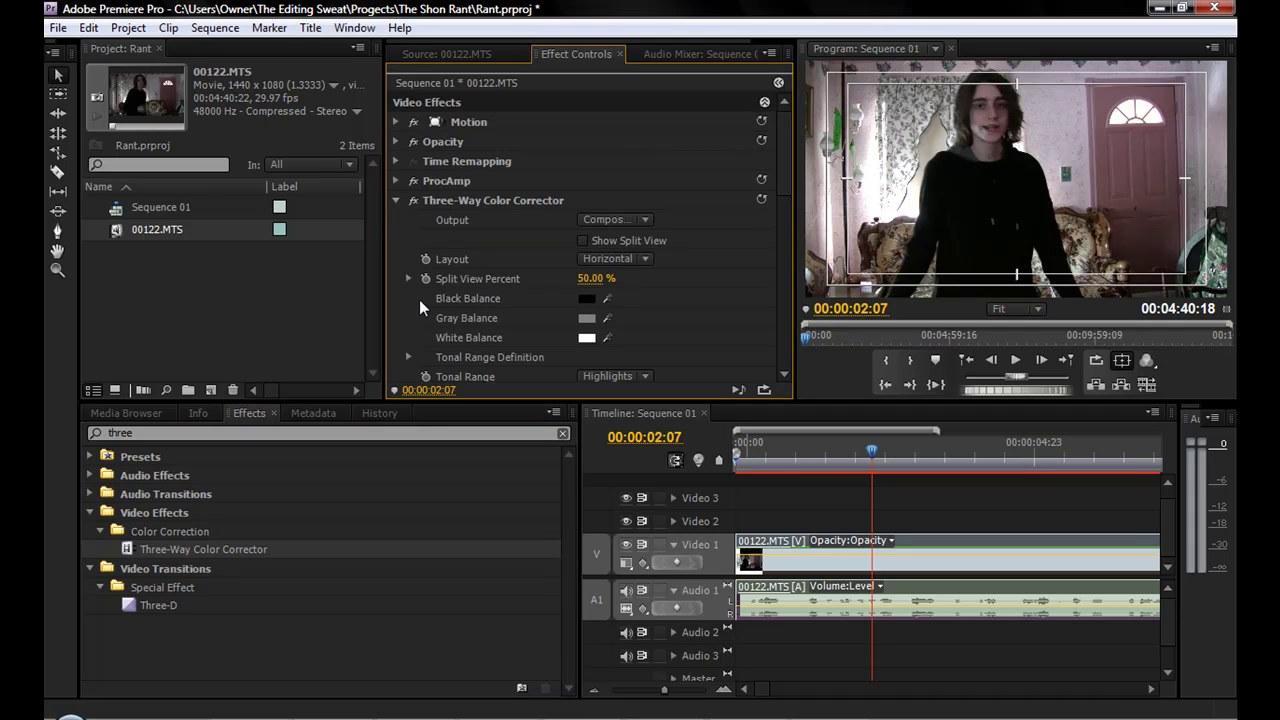
pyautogui.moveTo(782, 151); pyautogui.dragTo(806, 225)
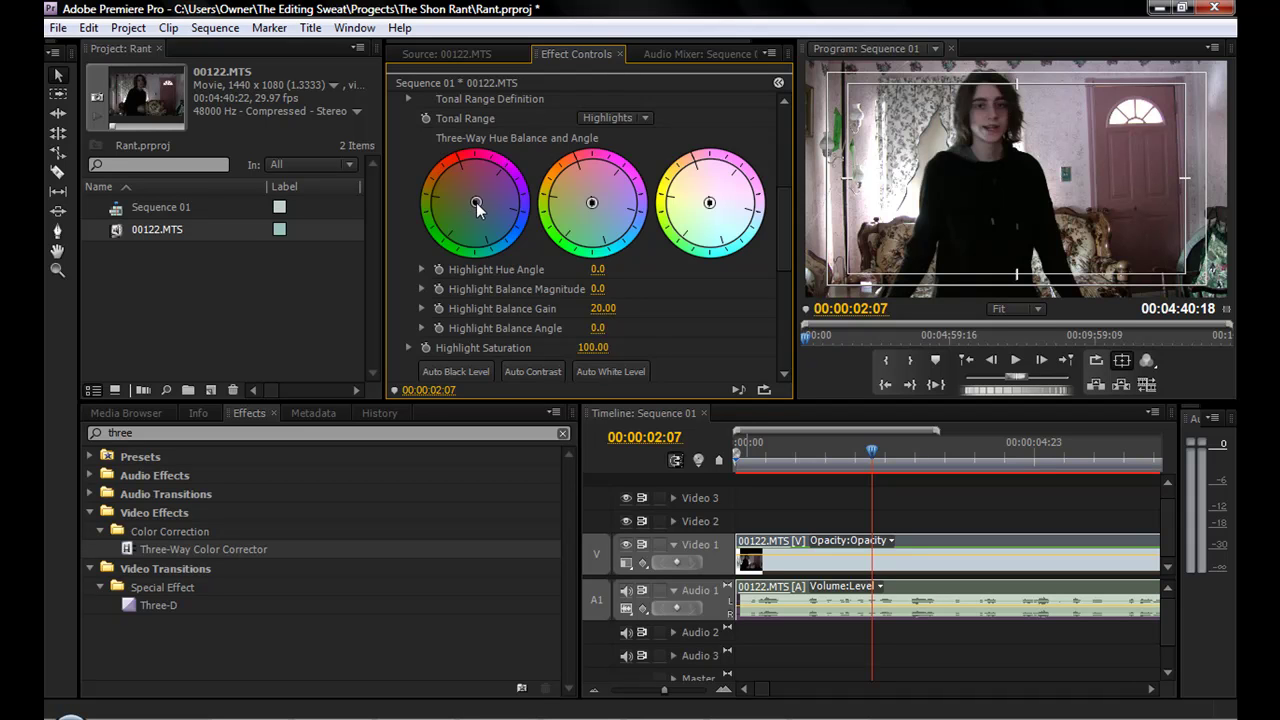
pyautogui.moveTo(476, 203); pyautogui.dragTo(474, 210)
pyautogui.moveTo(592, 202); pyautogui.dragTo(612, 213)
pyautogui.moveTo(612, 213); pyautogui.dragTo(577, 214)
pyautogui.moveTo(709, 203); pyautogui.dragTo(692, 189)
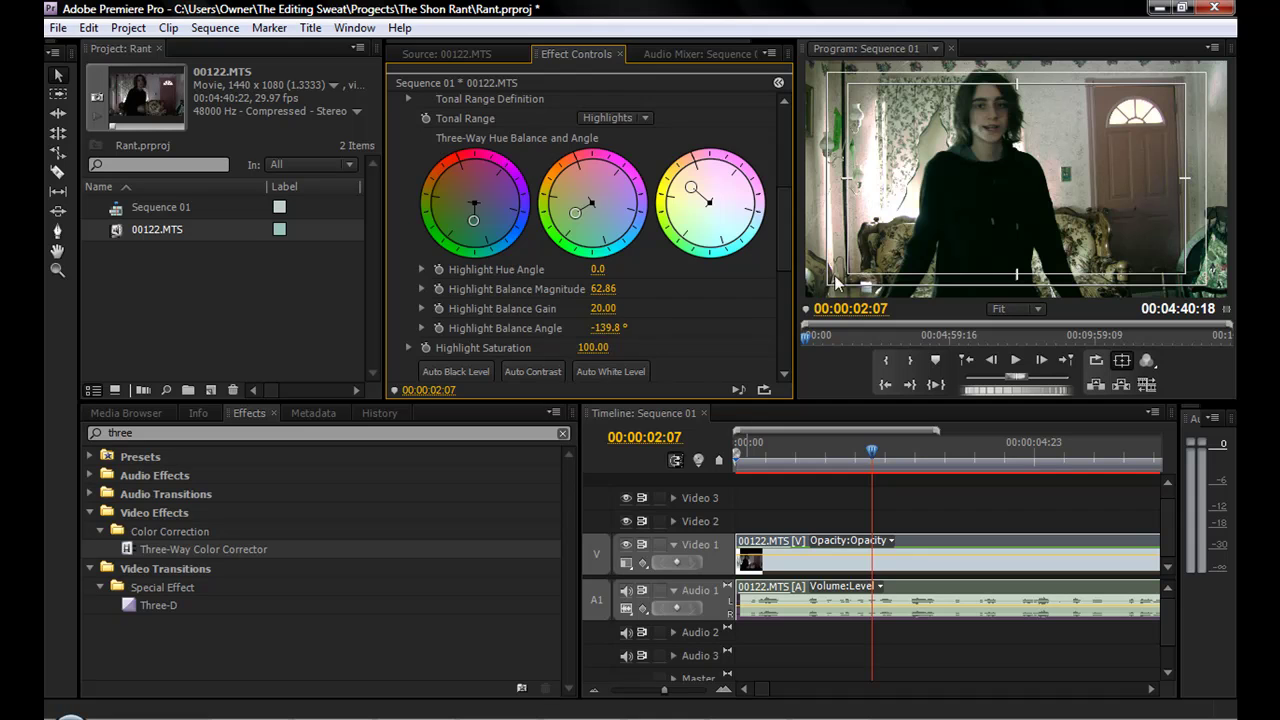
# Step: Collapse the Three-Way Color Corrector and toggle it off and back on to compare
pyautogui.scroll(1, 771, 214)
pyautogui.scroll(4, 771, 214)
pyautogui.scroll(1, 771, 210)
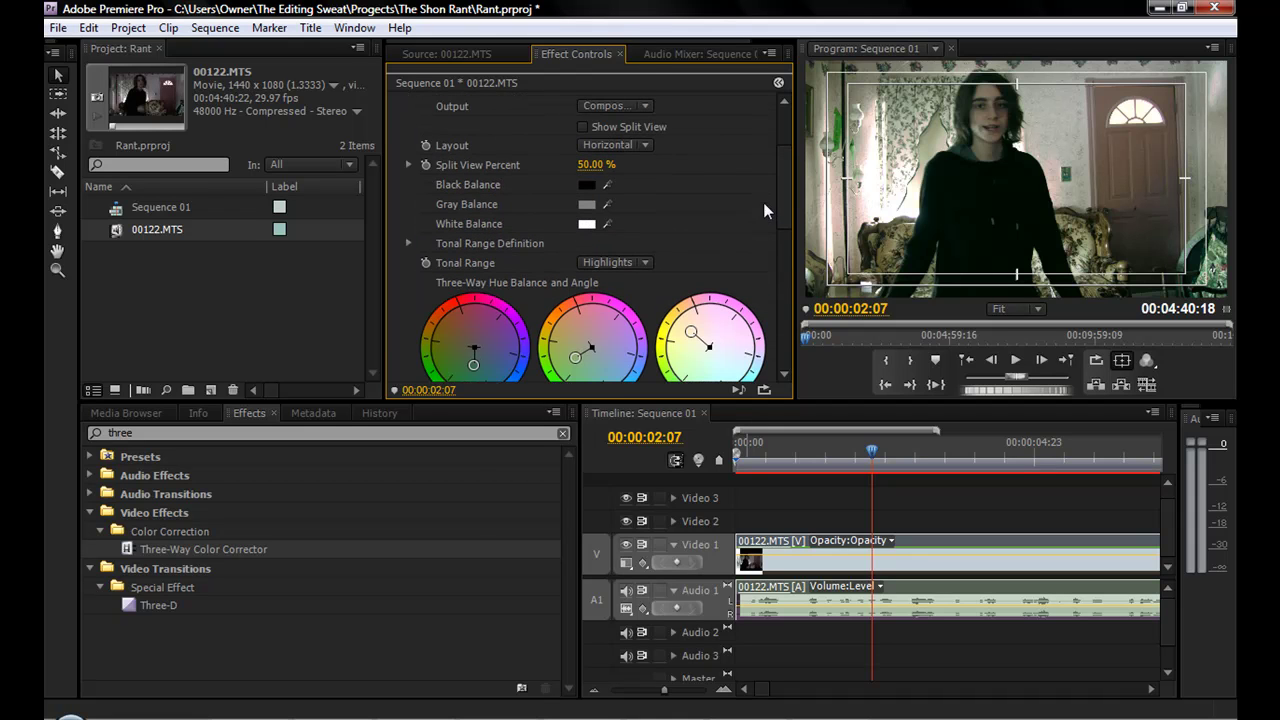
pyautogui.scroll(2, 788, 143)
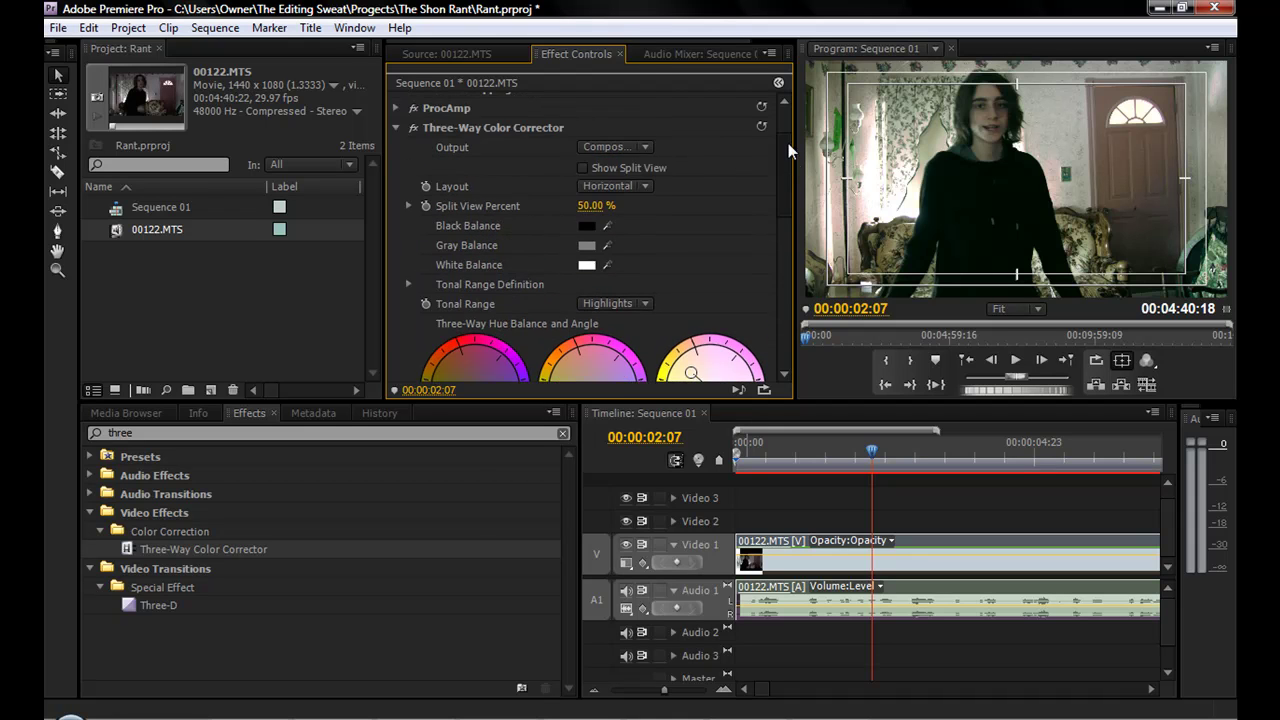
pyautogui.scroll(2, 788, 143)
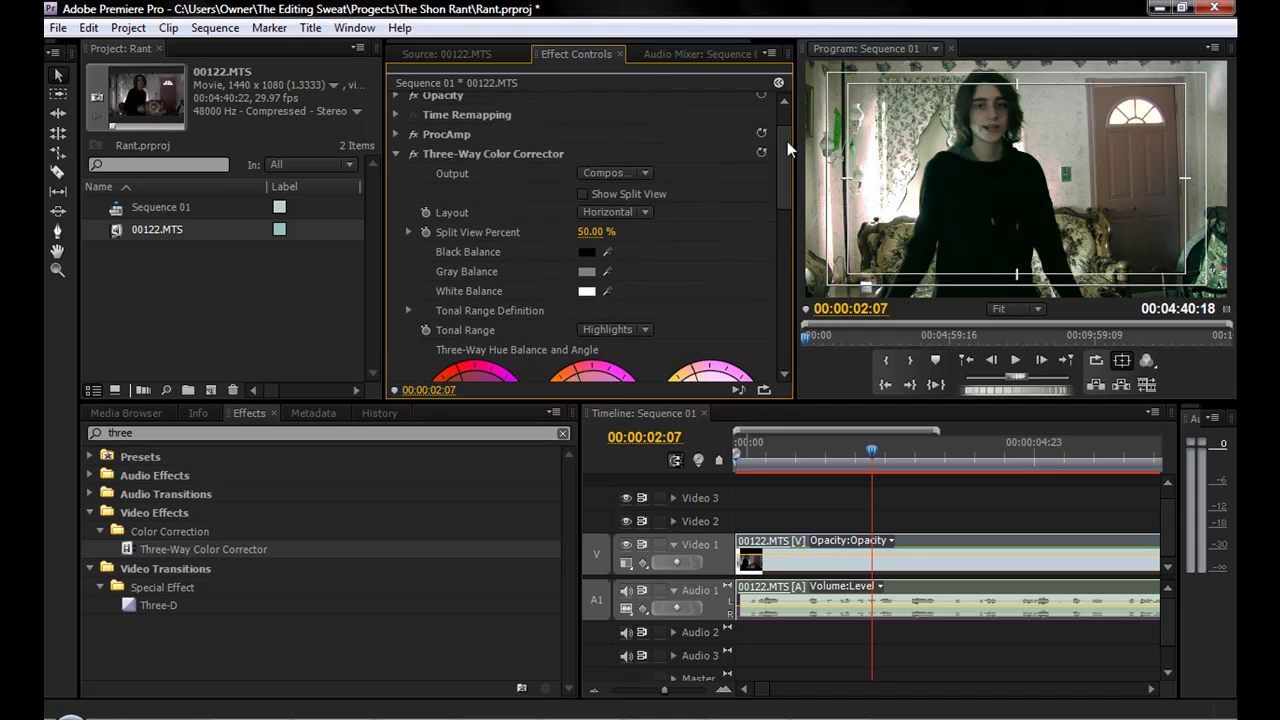
pyautogui.click(396, 154)
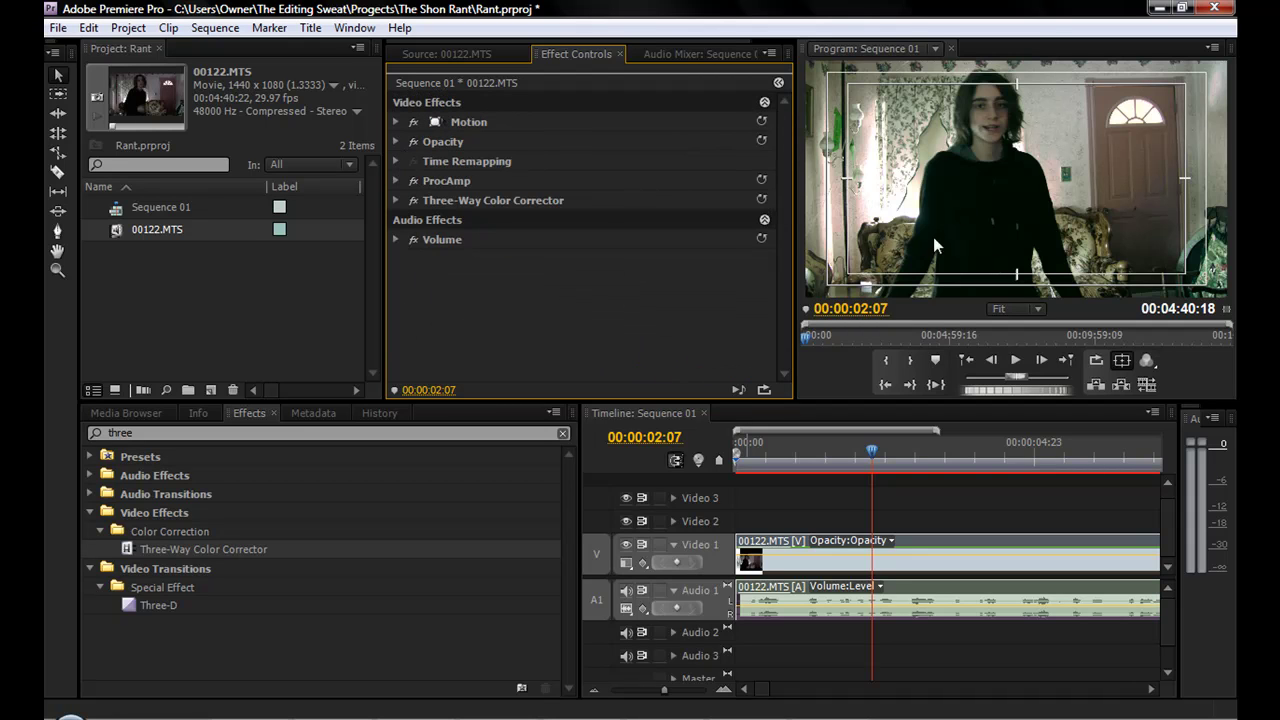
pyautogui.click(413, 203)
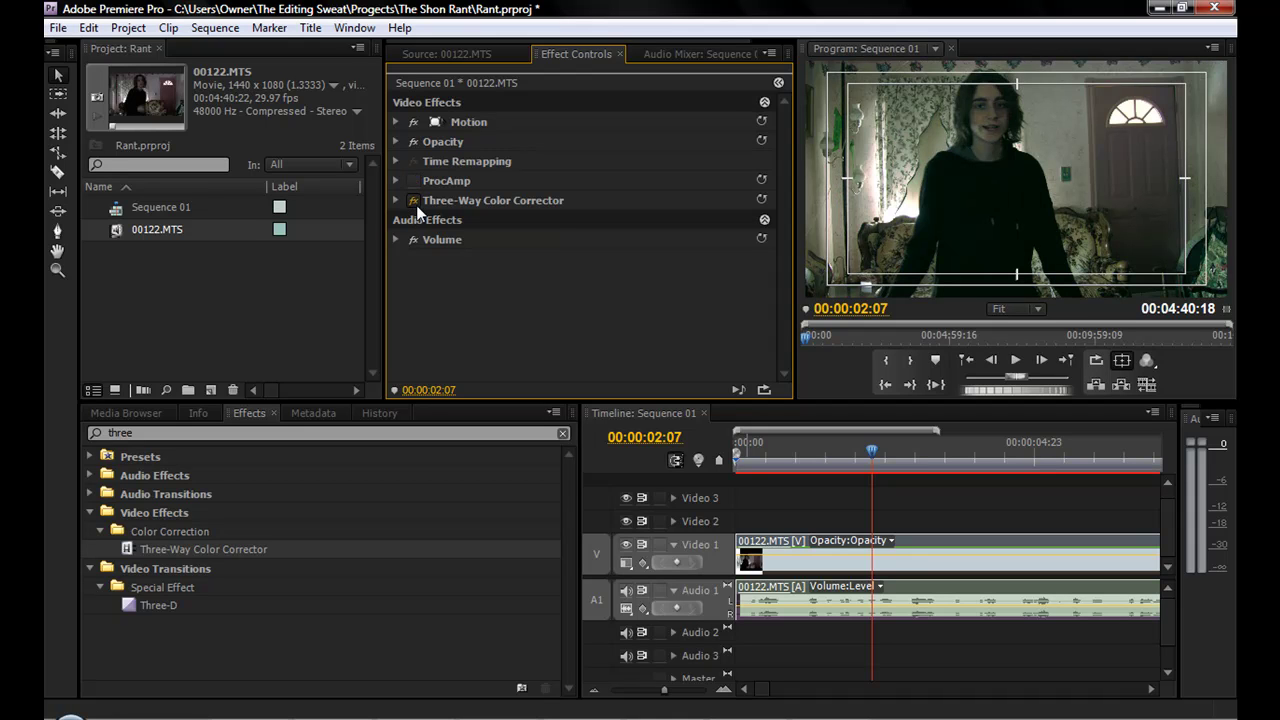
pyautogui.click(413, 201)
pyautogui.click(417, 201)
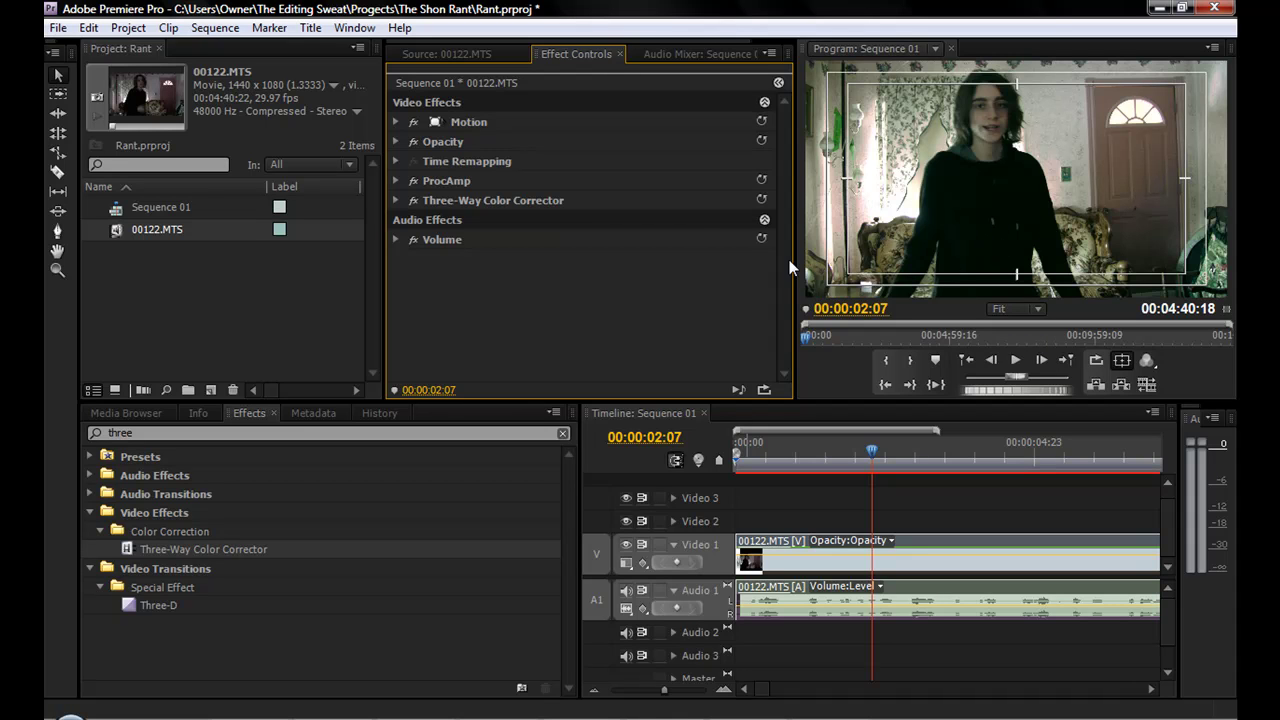
# Step: Move the playhead to 00:00:02:16 in the sequence
pyautogui.click(900, 457)
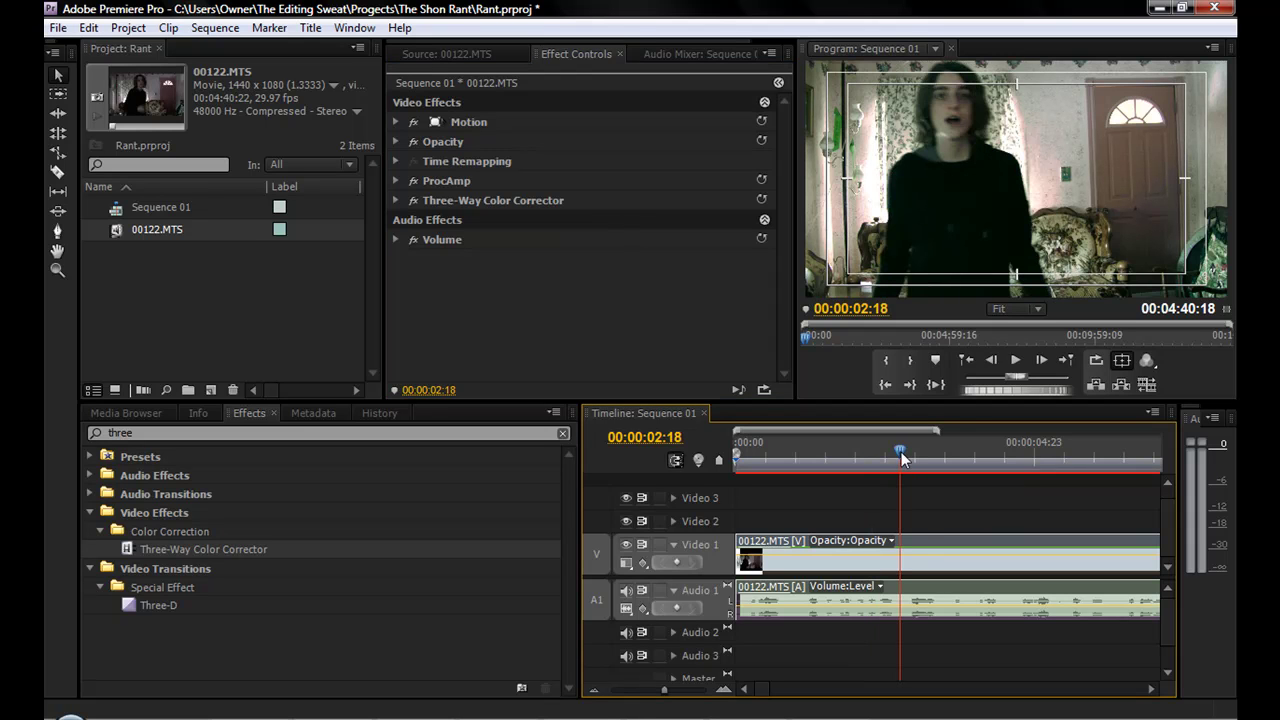
pyautogui.press('Left')
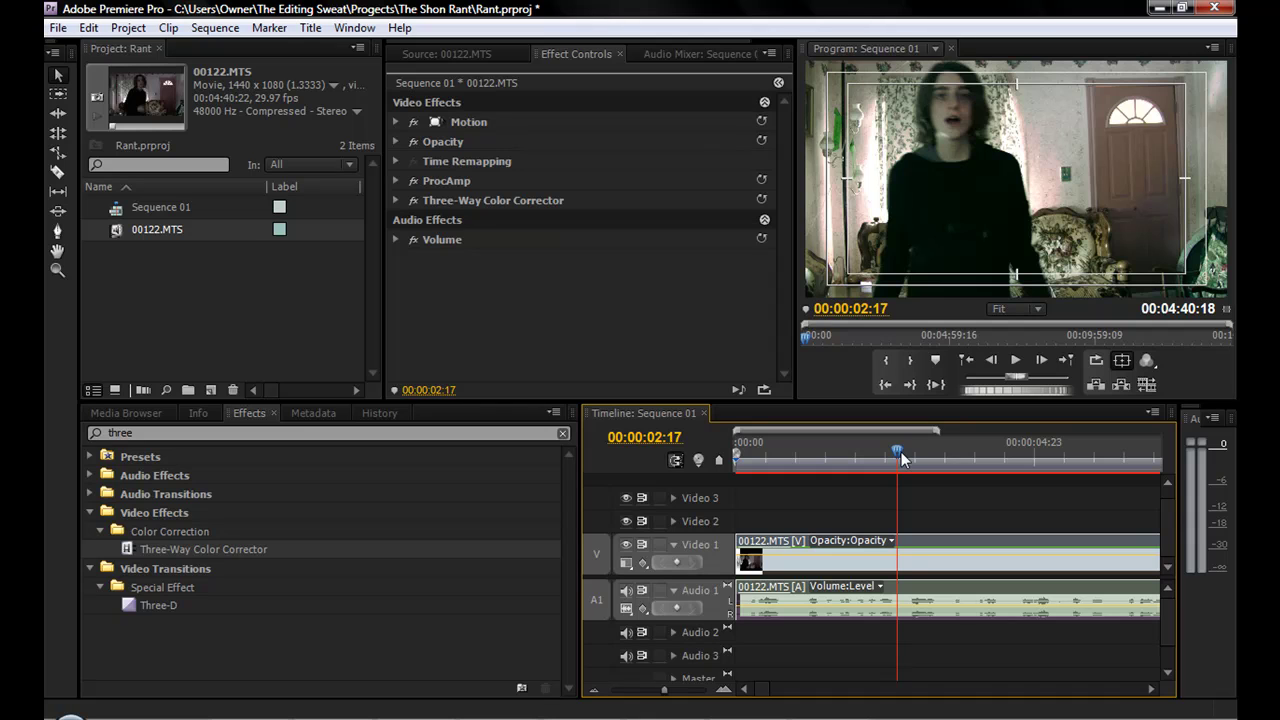
pyautogui.press('Left')
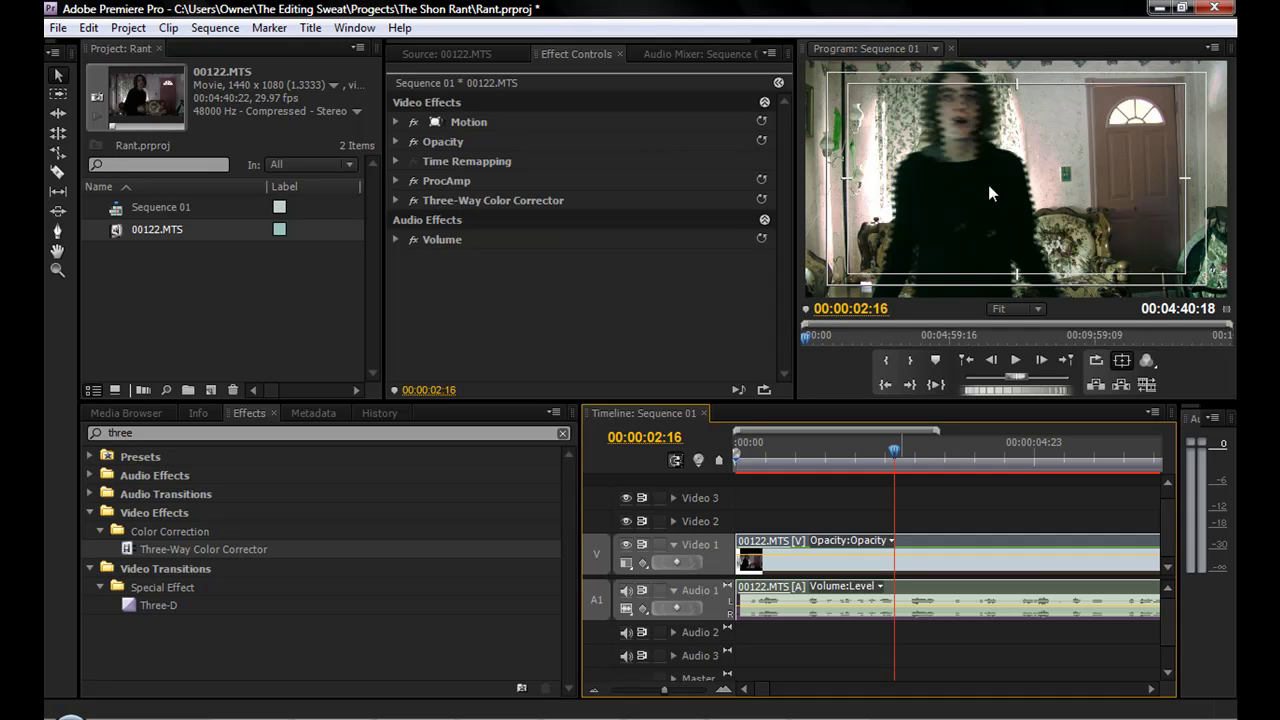
pyautogui.click(57, 28)
pyautogui.moveTo(150, 435)
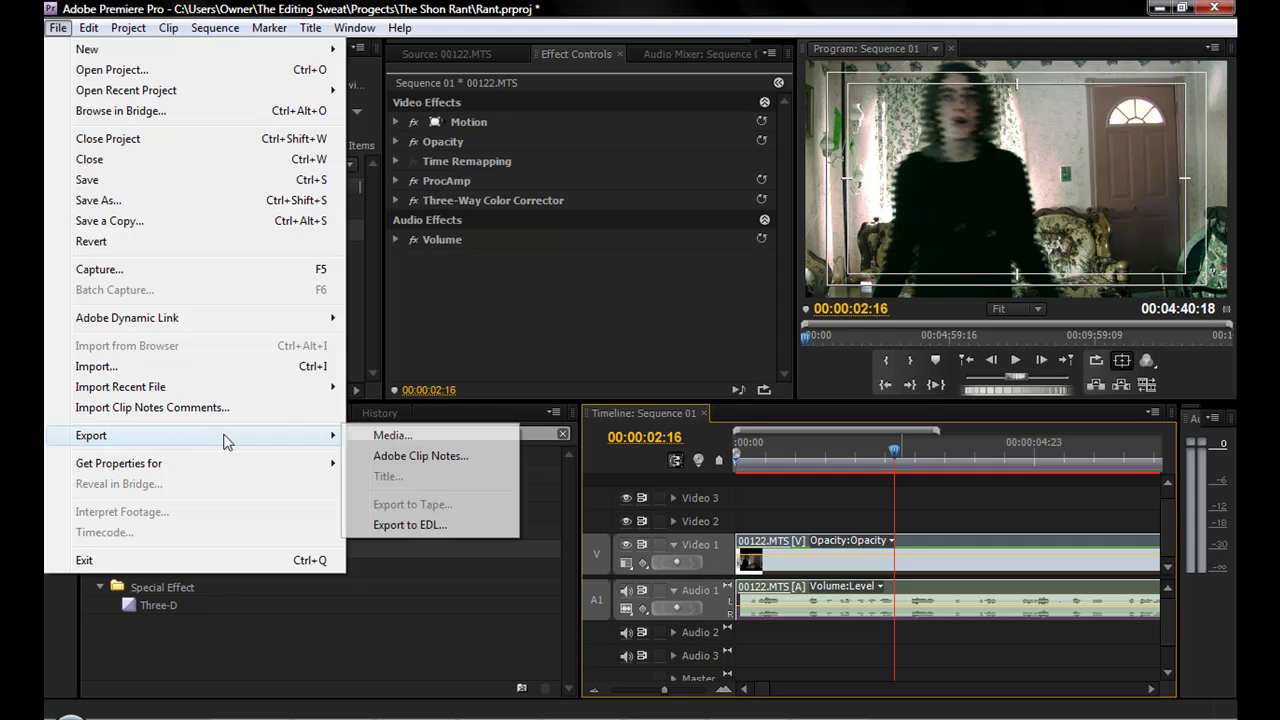
pyautogui.click(403, 438)
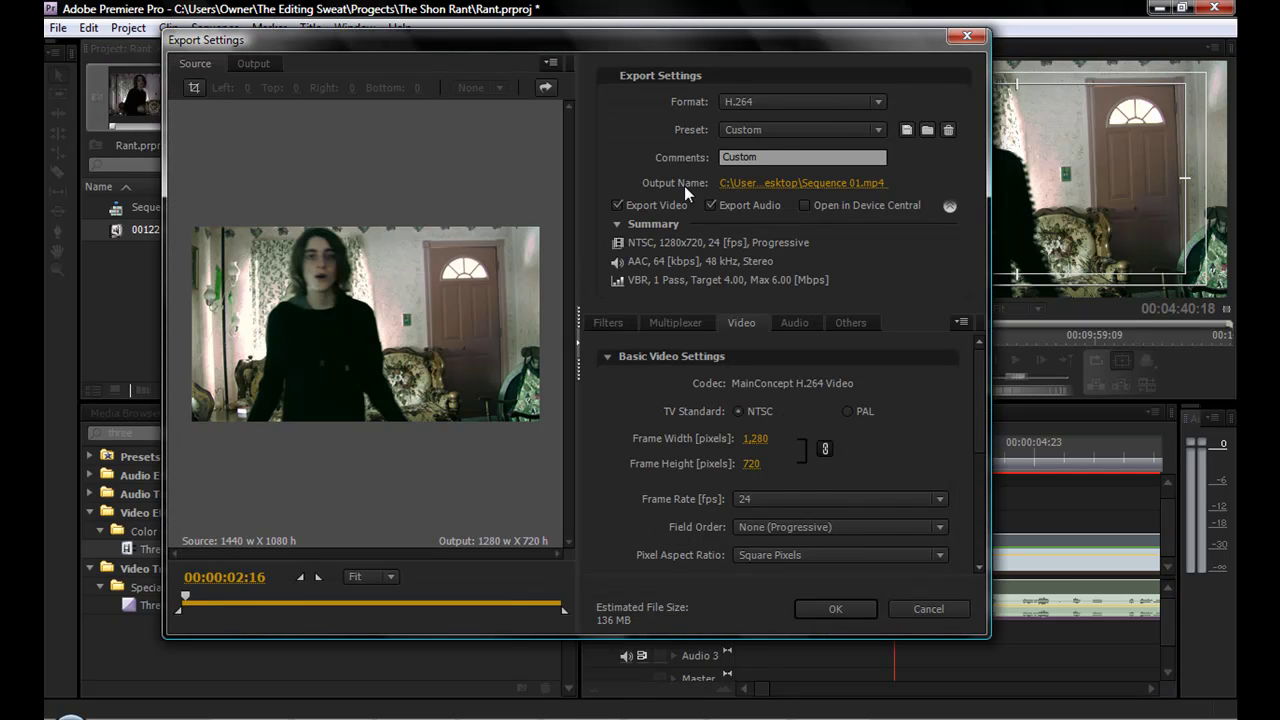
pyautogui.click(803, 128)
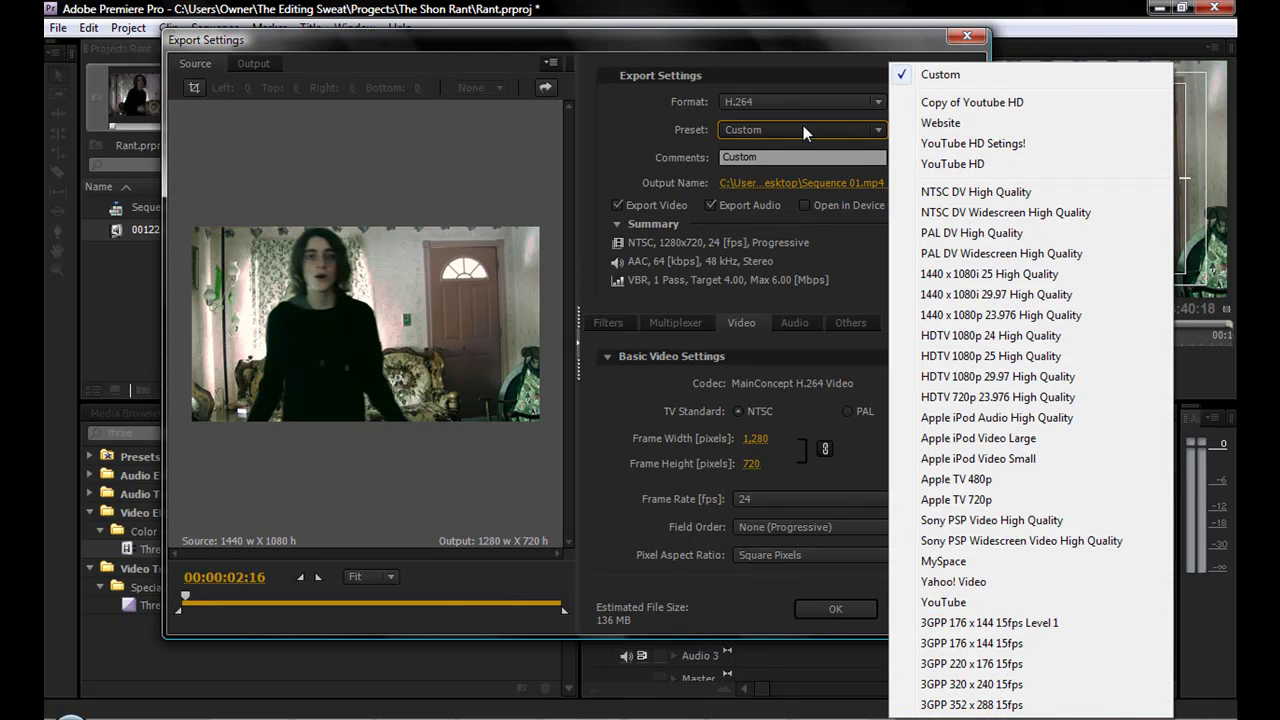
pyautogui.click(937, 143)
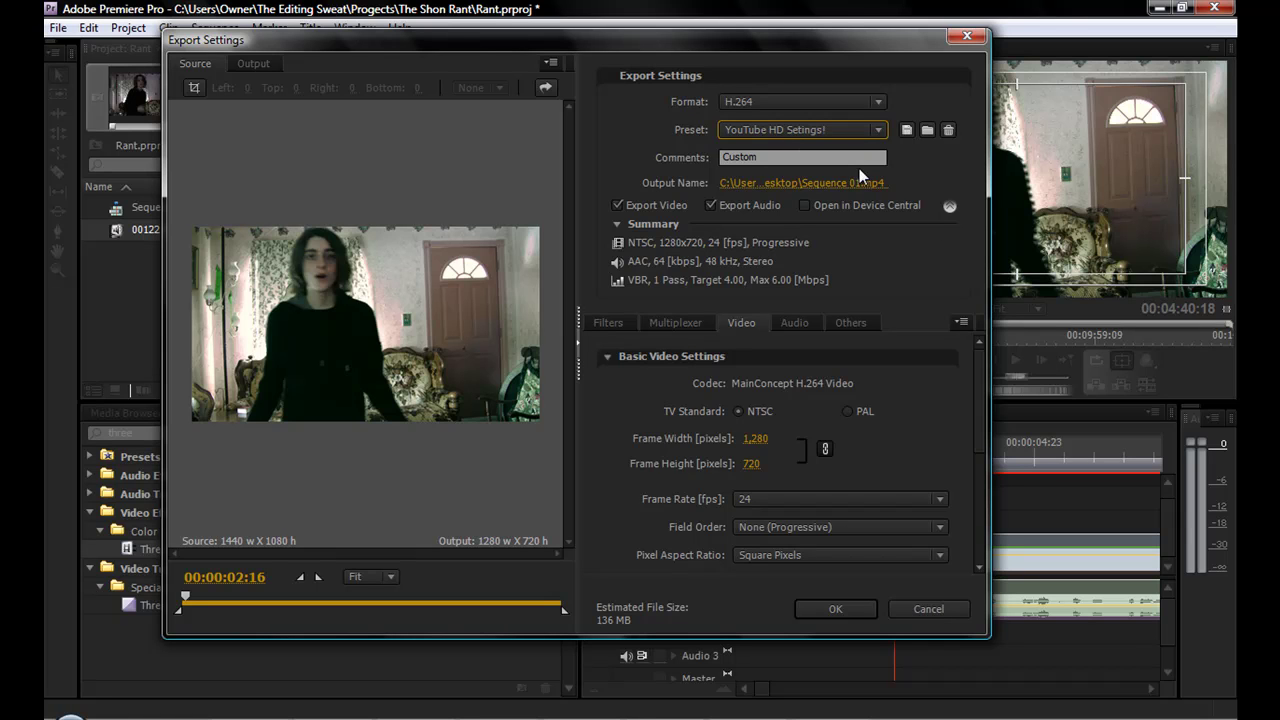
pyautogui.click(627, 320)
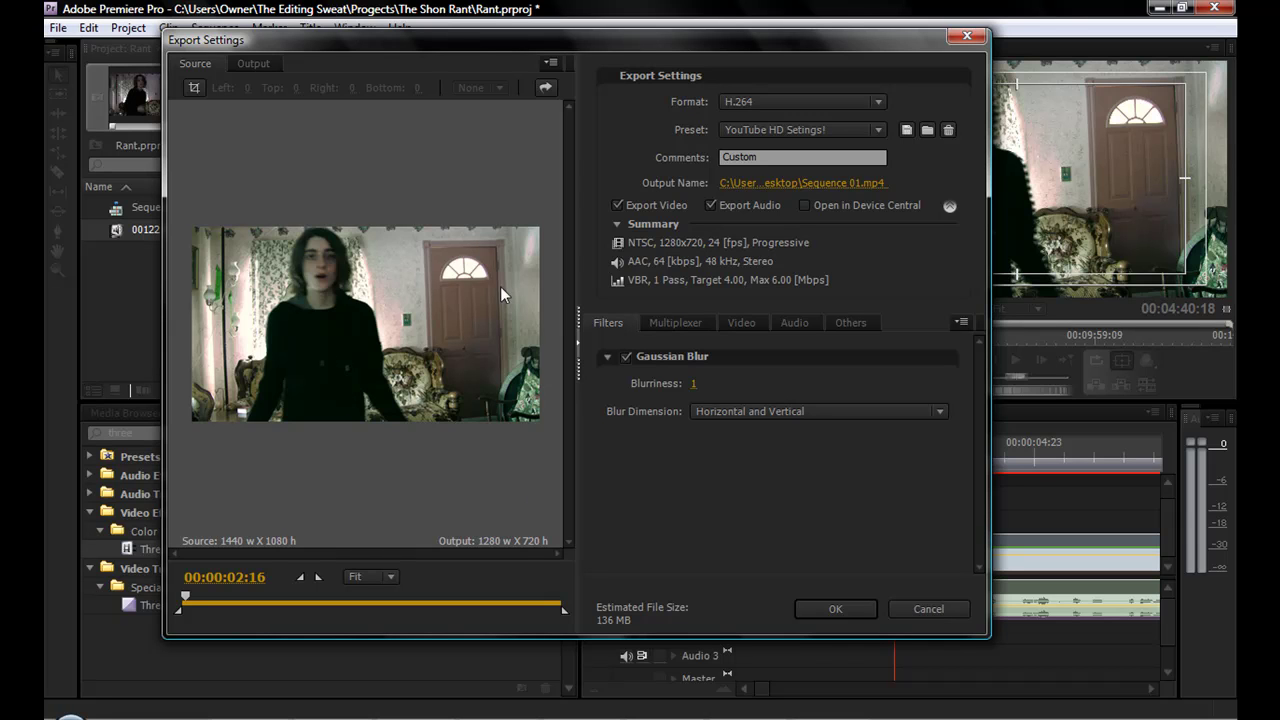
pyautogui.click(257, 63)
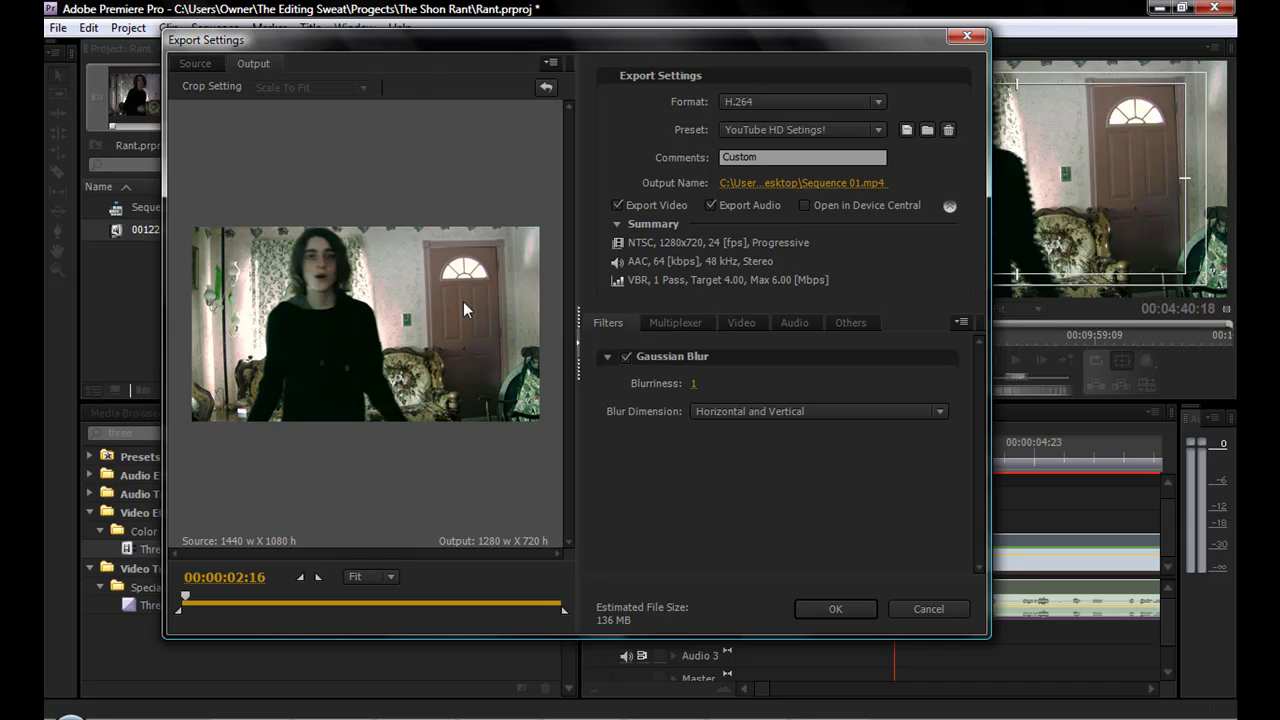
pyautogui.click(950, 609)
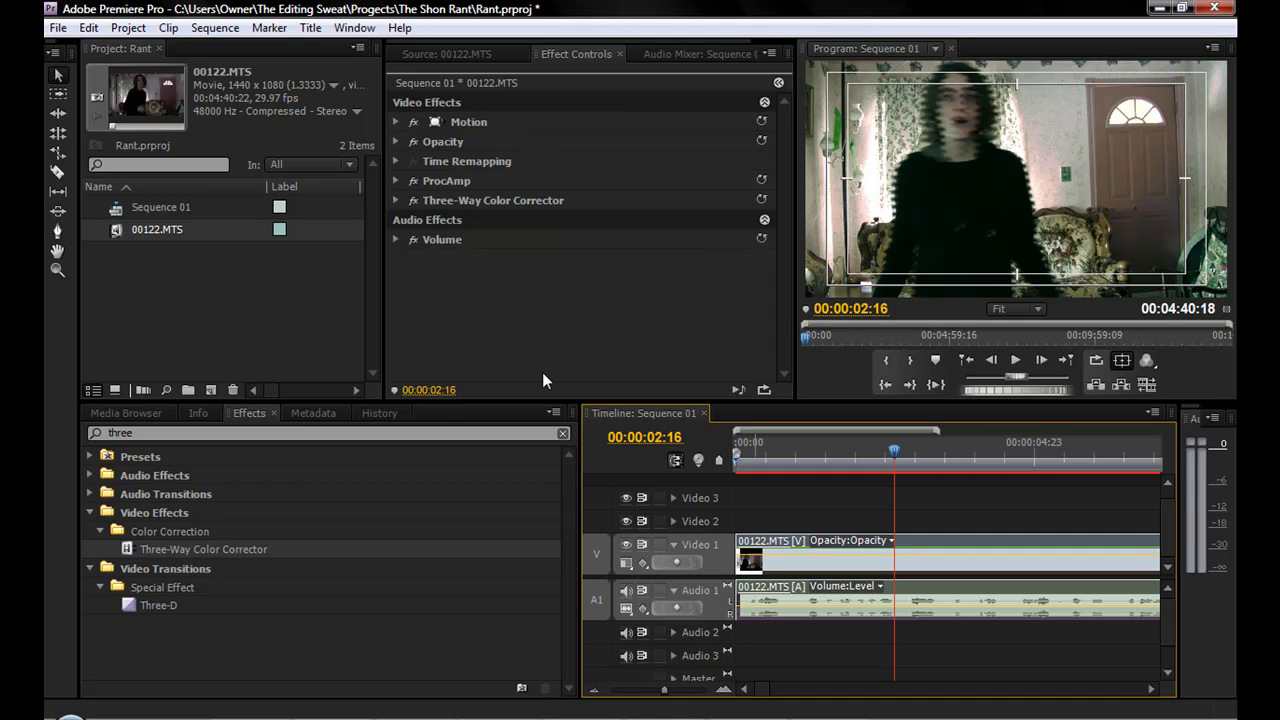
# Step: Empty the effects search box and park the playhead at 00:00:02:00
pyautogui.click(151, 456)
pyautogui.hotkey('ctrl', 'a')
pyautogui.press('BackSpace')
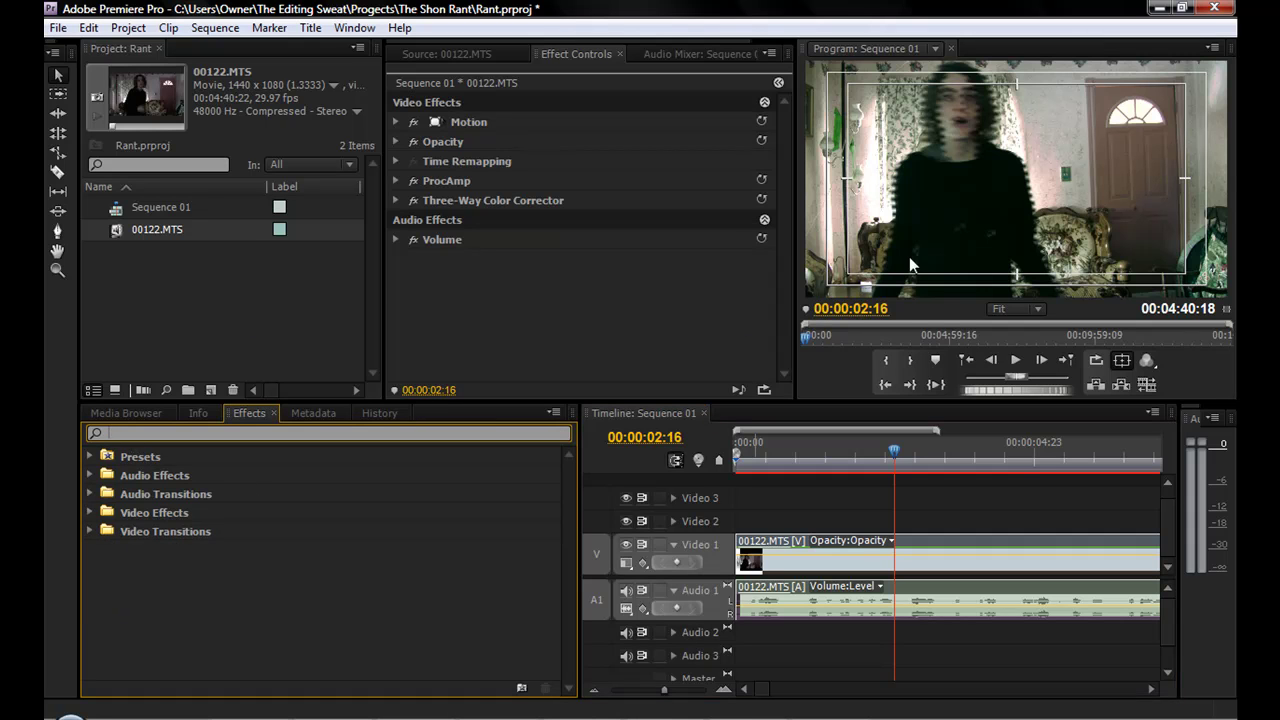
pyautogui.click(854, 467)
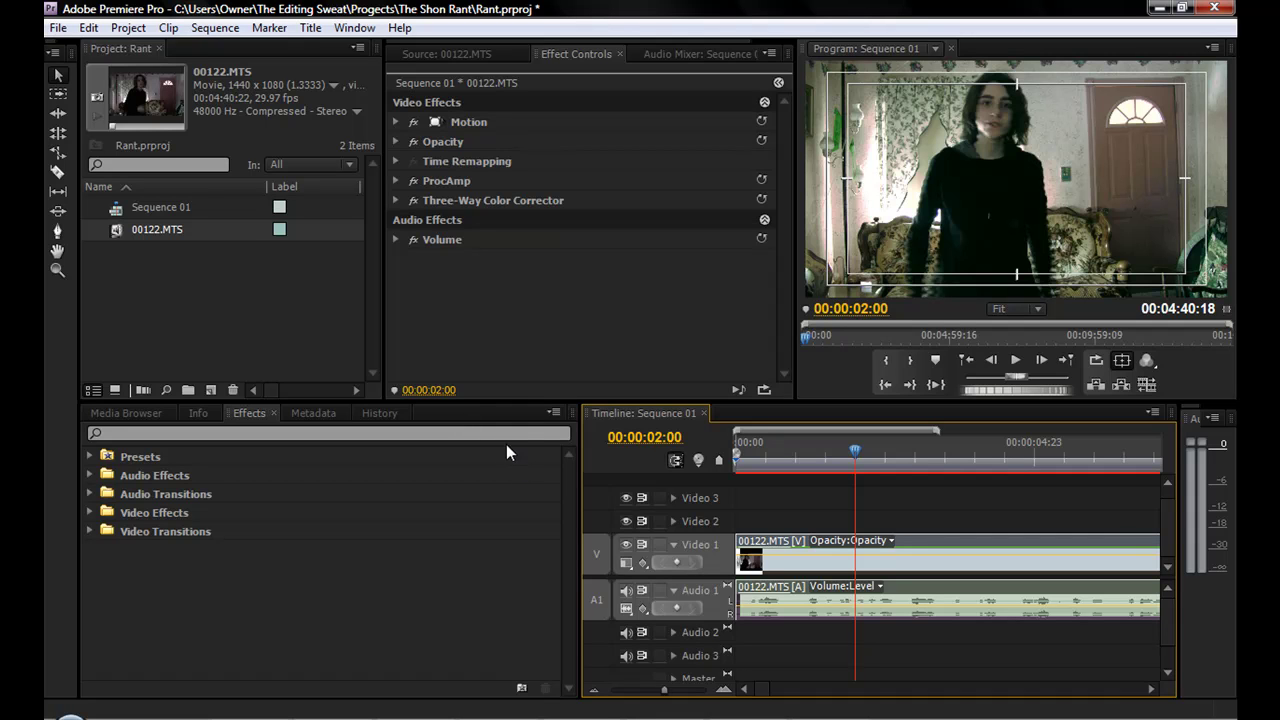
pyautogui.click(502, 434)
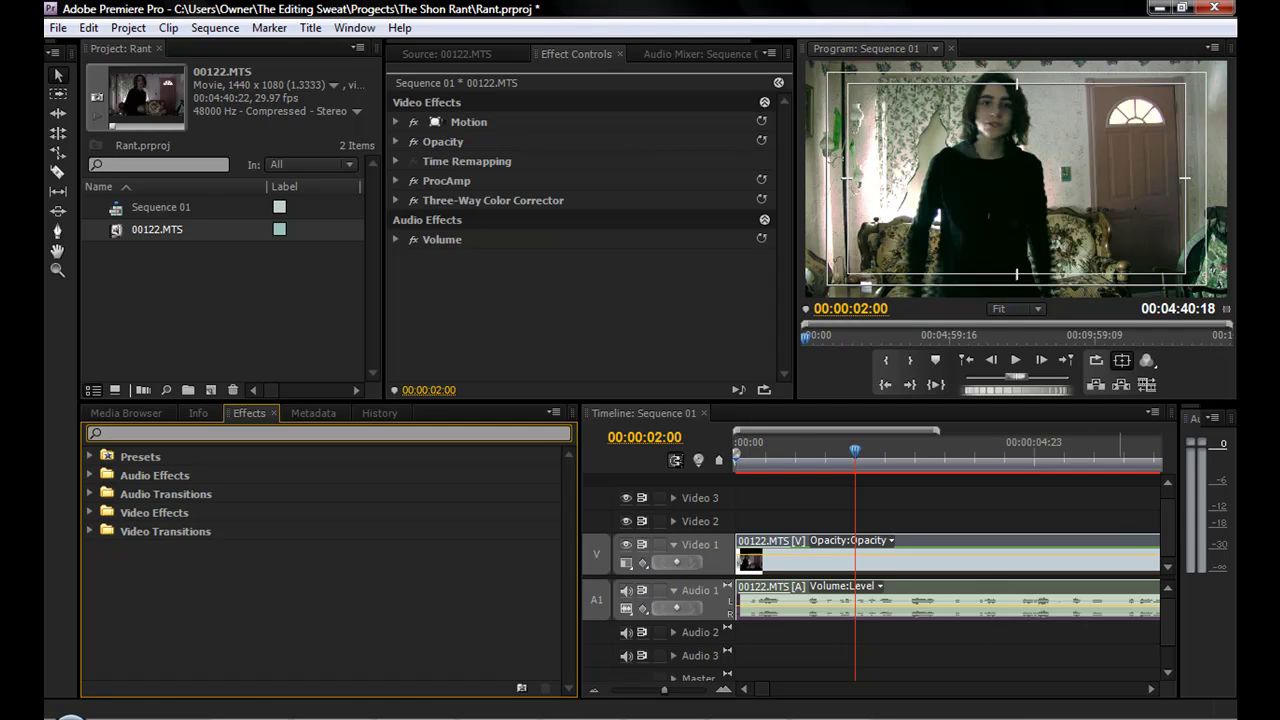
pyautogui.rightClick(1080, 716)
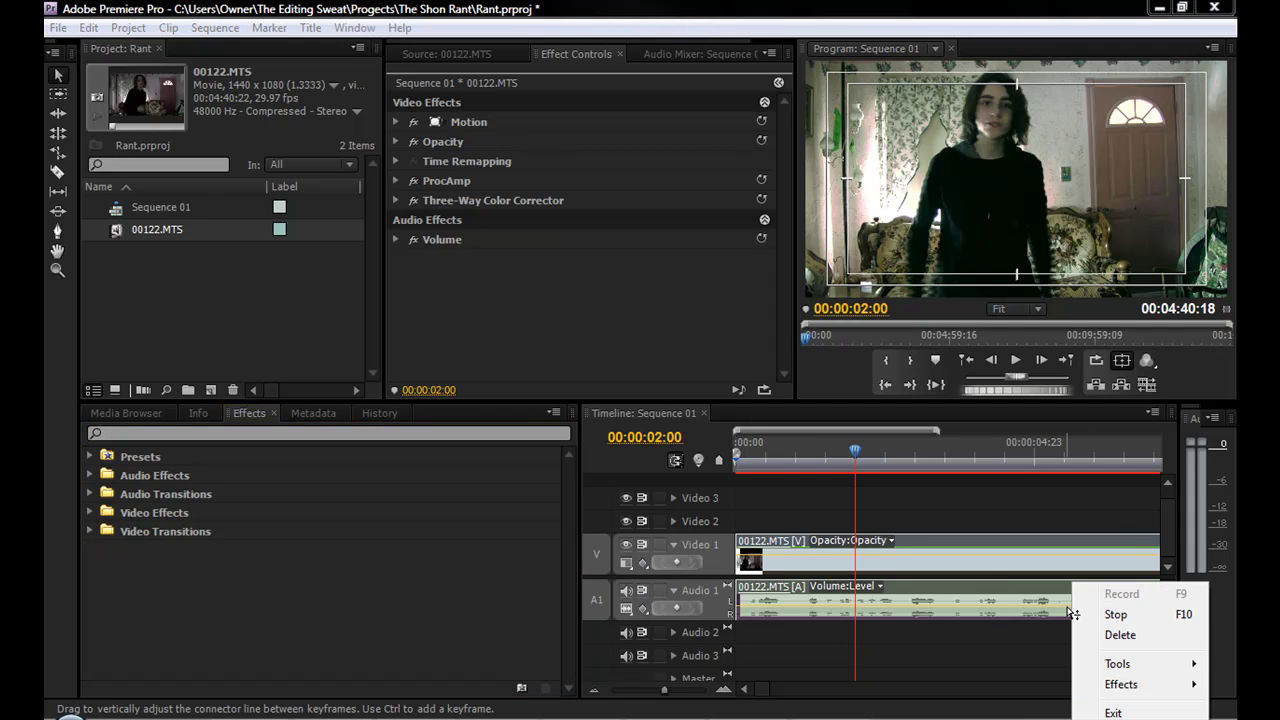